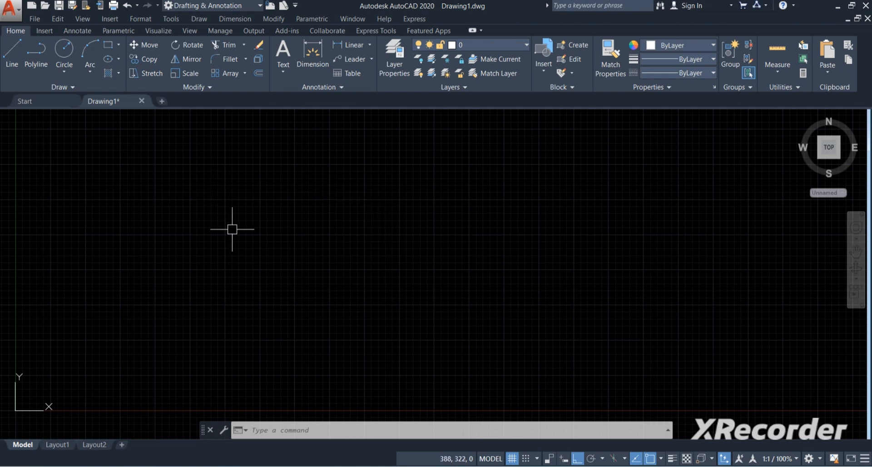
Draw a vertical ellipse from an axis endpoint, with a 140-unit full major axis pointing downward and a 35-unit half minor axis
{"action": "type", "text": "el"}
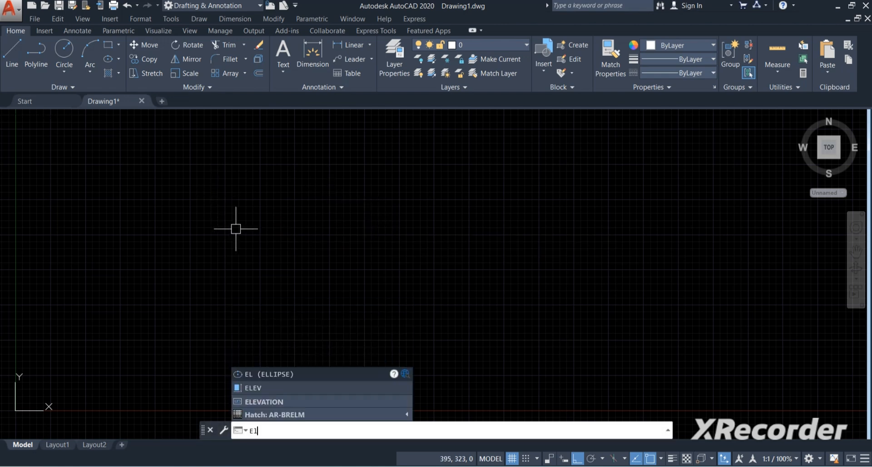
{"action": "key", "text": "Return"}
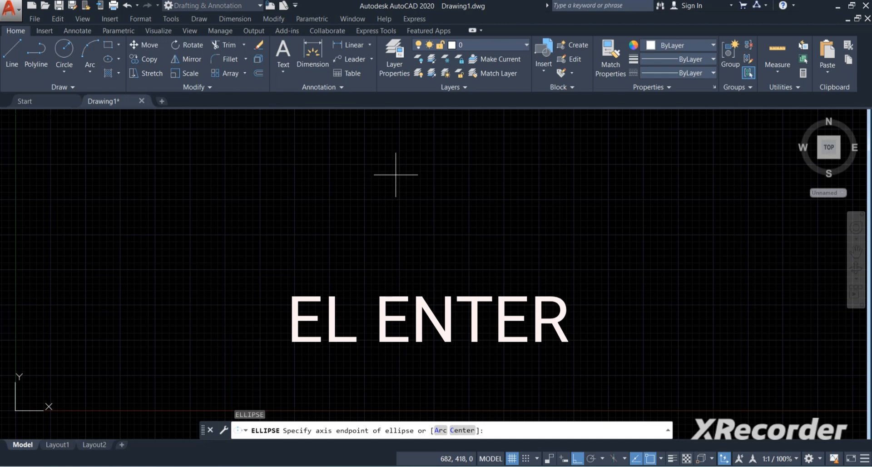
{"action": "left_click", "coordinate": [381, 147]}
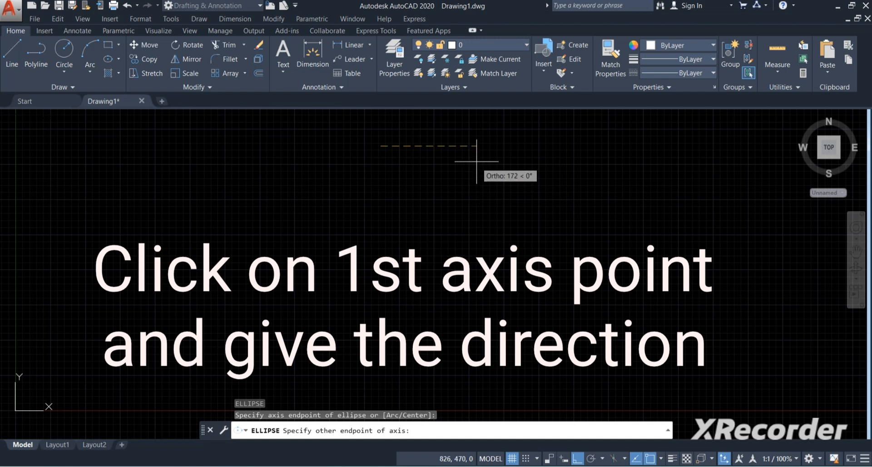
{"action": "middle_click_drag", "start_coordinate": [691, 156], "coordinate": [654, 232]}
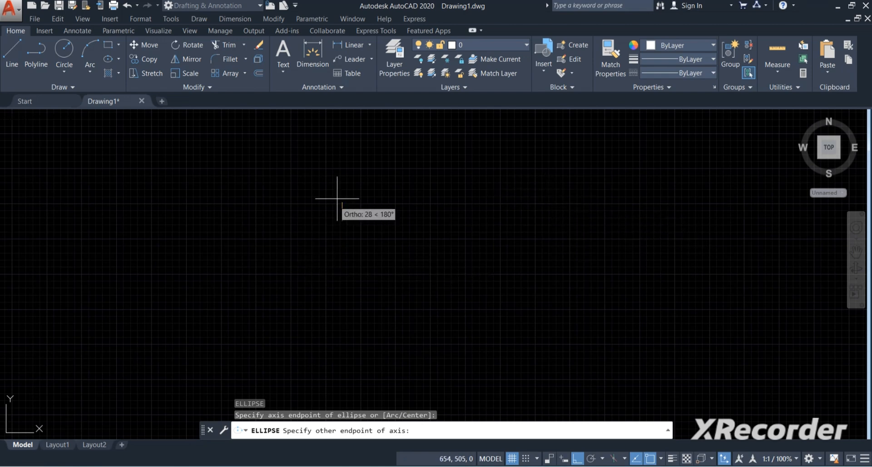
{"action": "middle_click_drag", "start_coordinate": [341, 204], "coordinate": [352, 88]}
{"action": "middle_click_drag", "start_coordinate": [370, 200], "coordinate": [358, 315]}
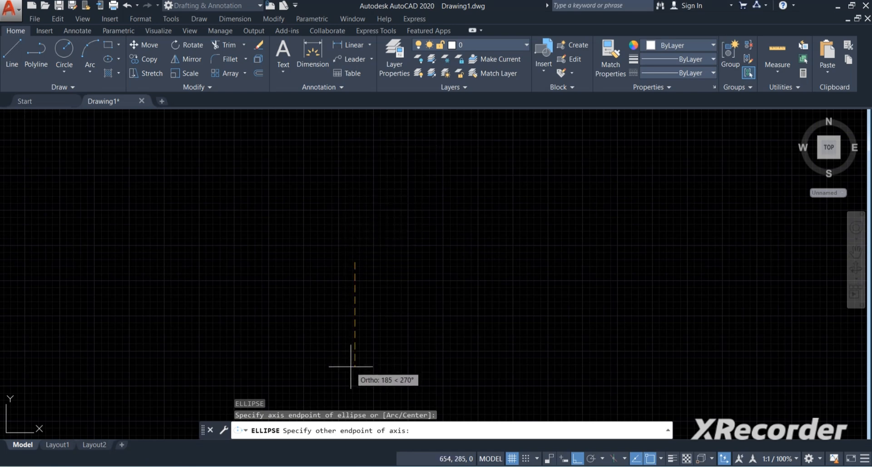
{"action": "middle_click_drag", "start_coordinate": [351, 362], "coordinate": [353, 300]}
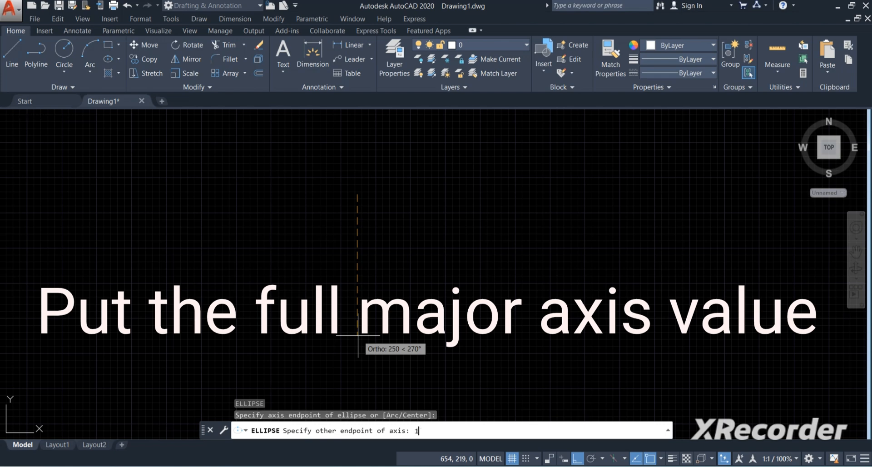
{"action": "type", "text": "0"}
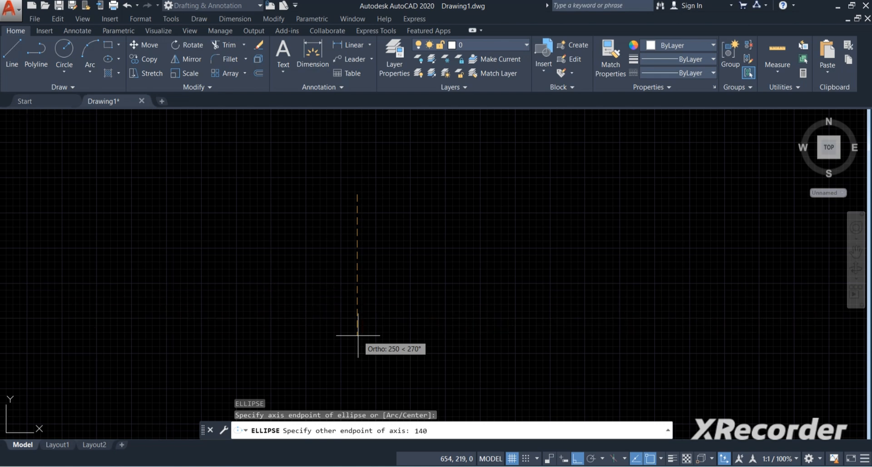
{"action": "key", "text": "Return"}
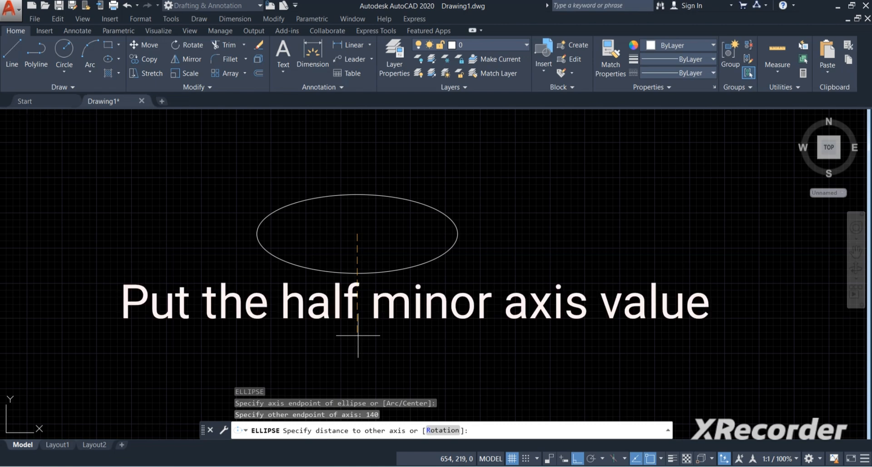
{"action": "type", "text": "3"}
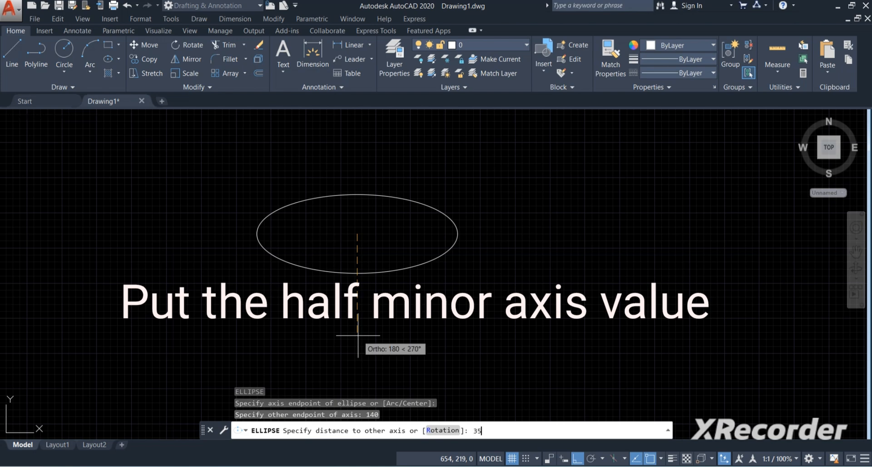
{"action": "type", "text": "5"}
{"action": "key", "text": "Return"}
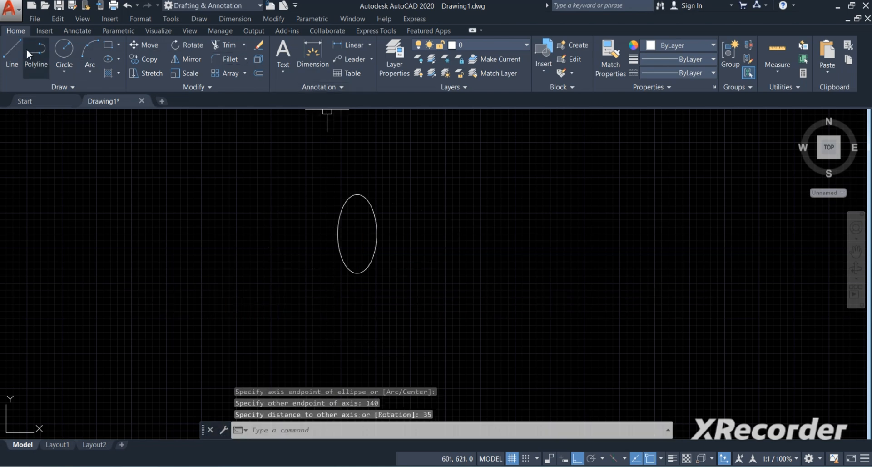
Draw the ellipse's vertical major-axis line and horizontal minor-axis line between its opposite quadrants
{"action": "left_click", "coordinate": [12, 49]}
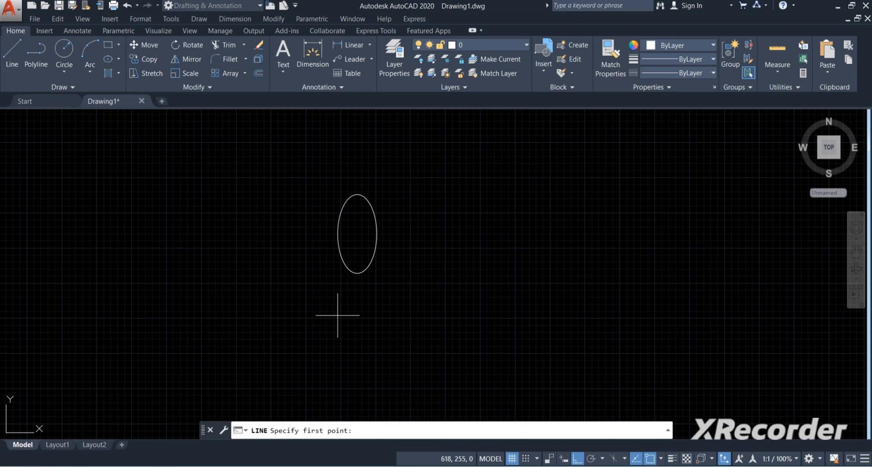
{"action": "left_click", "coordinate": [355, 194]}
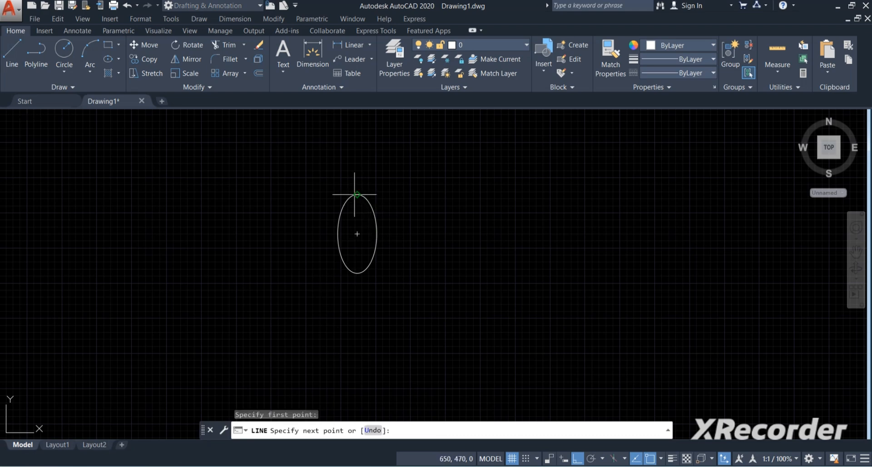
{"action": "left_click", "coordinate": [357, 273]}
{"action": "key", "text": "Return"}
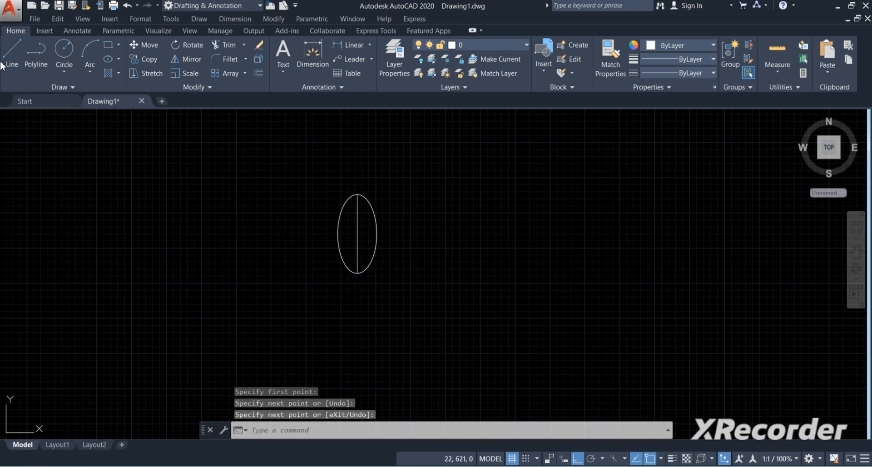
{"action": "left_click", "coordinate": [13, 50]}
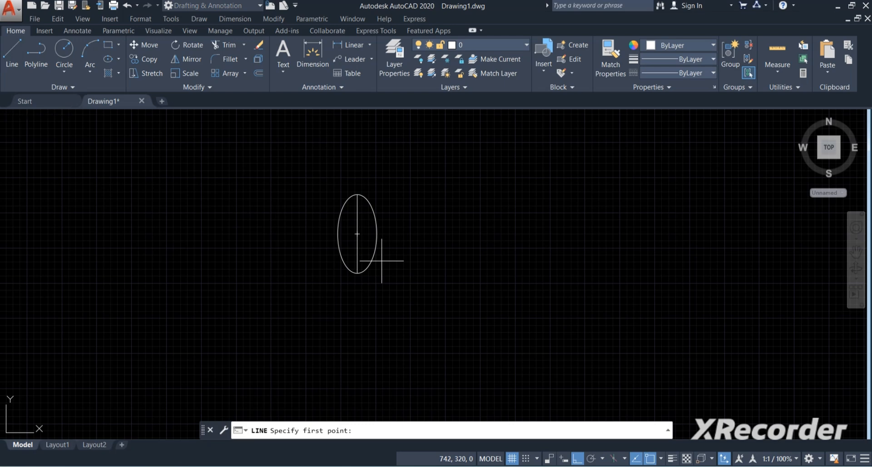
{"action": "left_click", "coordinate": [338, 235]}
{"action": "left_click", "coordinate": [380, 235]}
{"action": "key", "text": "Return"}
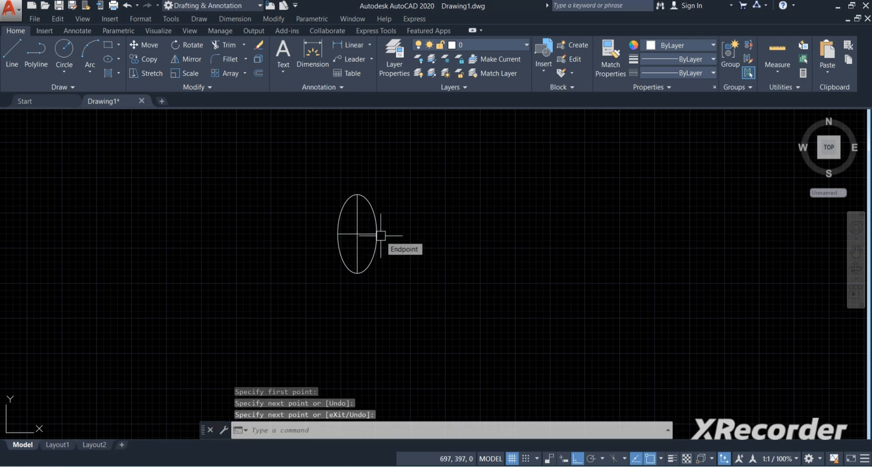
Add a vertical linear dimension for the major axis, placed to the right of the ellipse
{"action": "scroll", "coordinate": [389, 221], "scroll_direction": "up", "scroll_amount": 2}
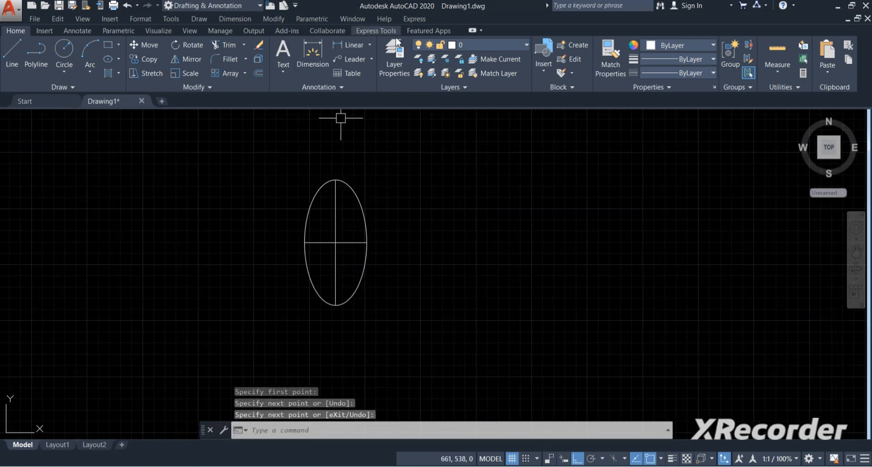
{"action": "left_click", "coordinate": [353, 43]}
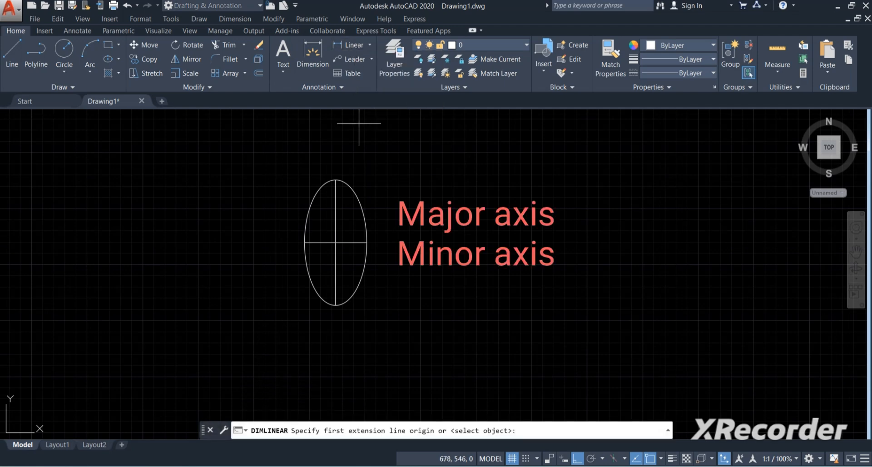
{"action": "left_click", "coordinate": [336, 179]}
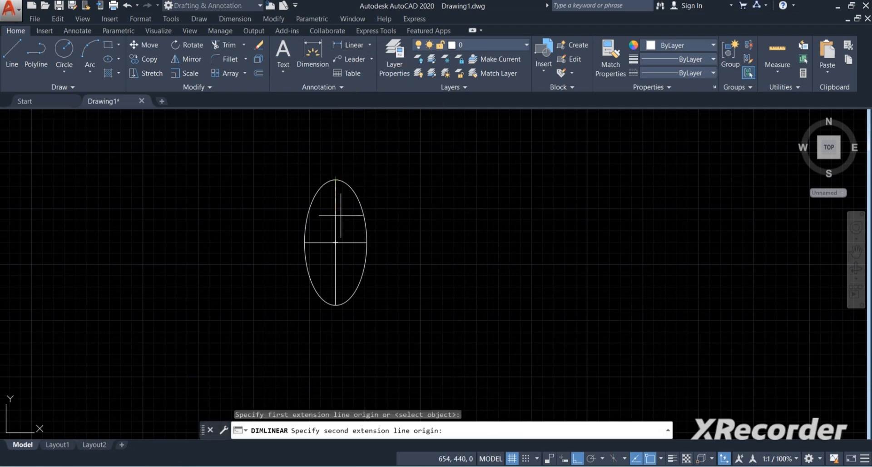
{"action": "left_click", "coordinate": [335, 306]}
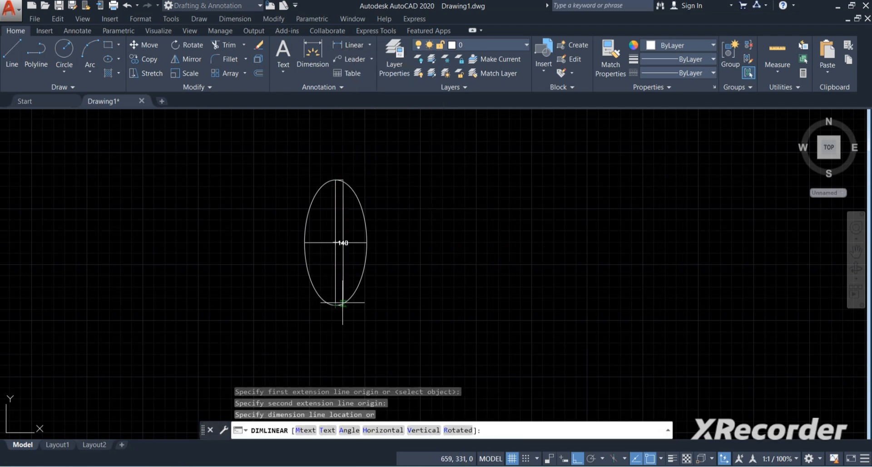
{"action": "left_click", "coordinate": [397, 294]}
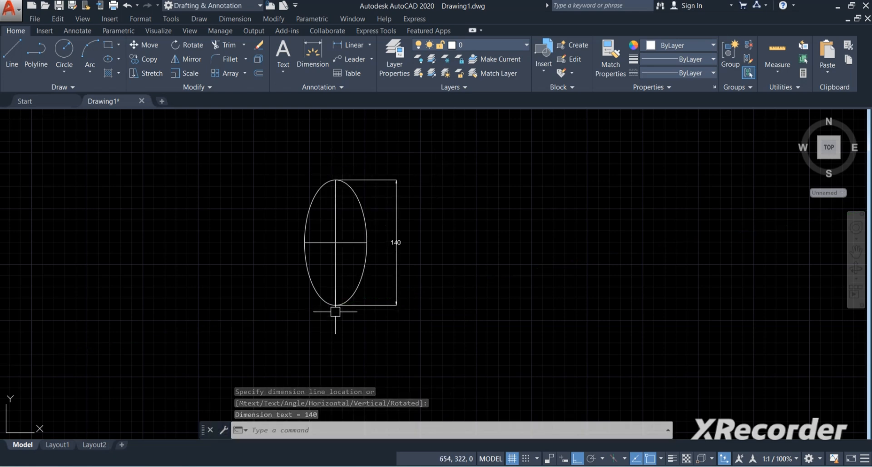
Add a horizontal linear dimension for the full minor axis, placed below the ellipse
{"action": "key", "text": "Return"}
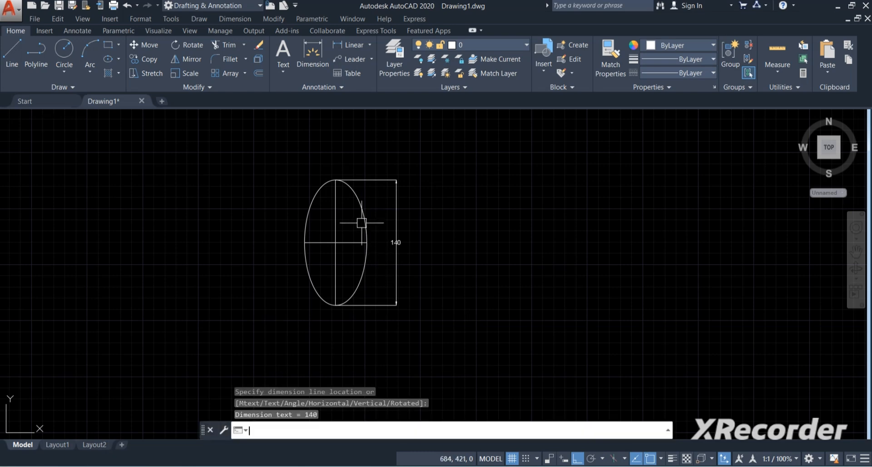
{"action": "key", "text": "Return"}
{"action": "left_click", "coordinate": [305, 243]}
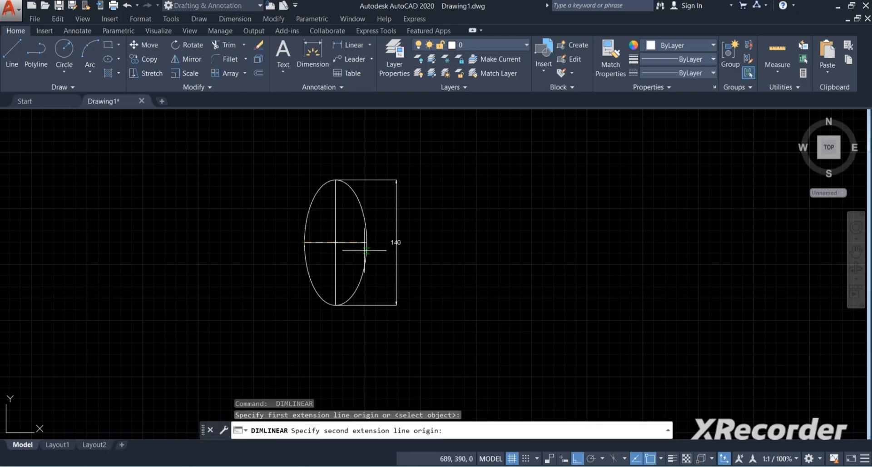
{"action": "left_click", "coordinate": [366, 242]}
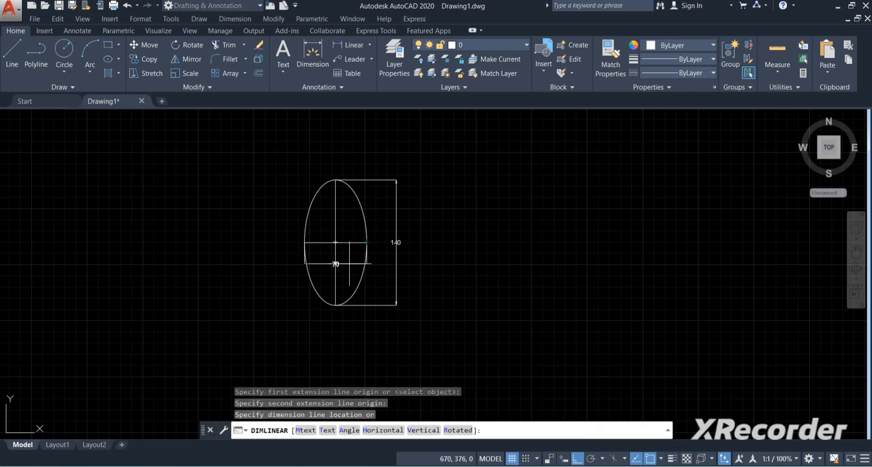
{"action": "left_click", "coordinate": [354, 319]}
Dimension the half minor axis from the ellipse's left quadrant to its center, placed just below the axis line
{"action": "key", "text": "Return"}
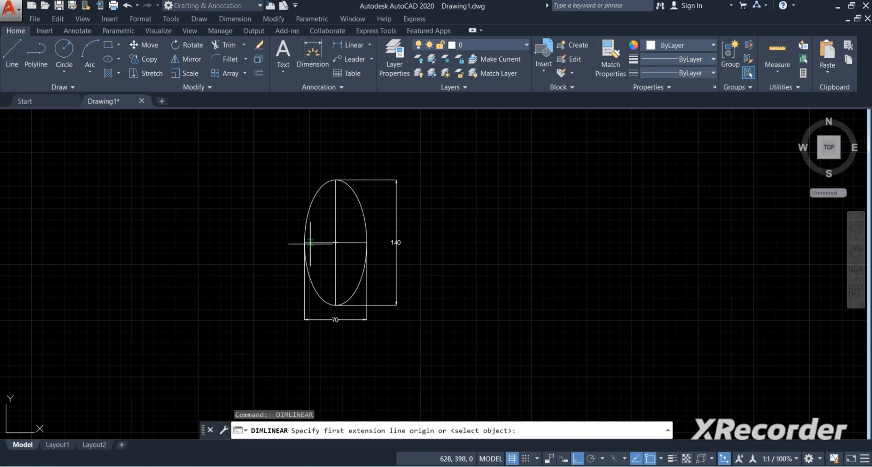
{"action": "left_click", "coordinate": [305, 242]}
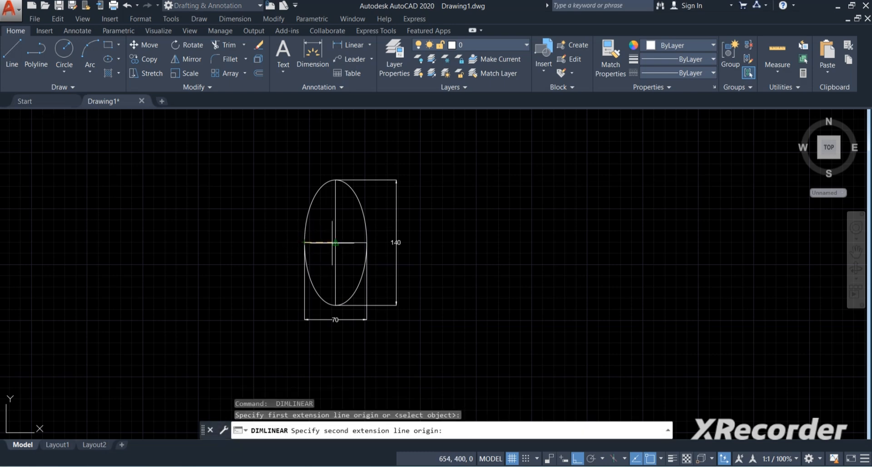
{"action": "left_click", "coordinate": [335, 242]}
{"action": "left_click", "coordinate": [316, 251]}
{"action": "scroll", "coordinate": [316, 264], "scroll_direction": "up", "scroll_amount": 4}
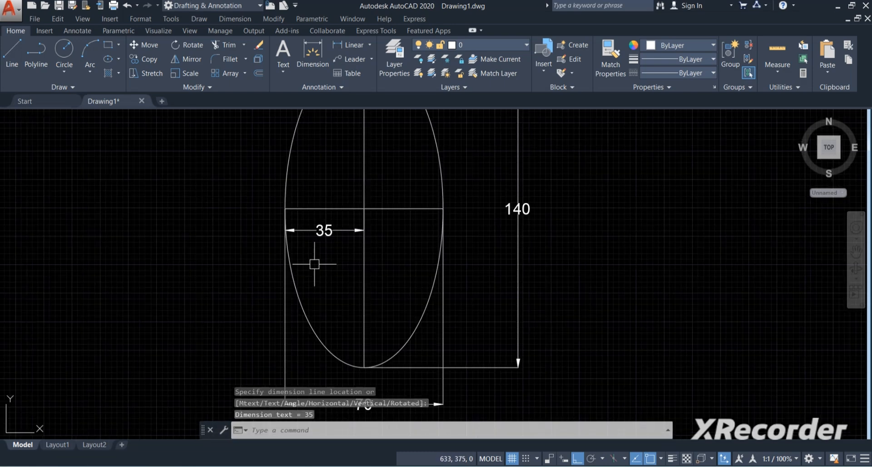
{"action": "scroll", "coordinate": [279, 259], "scroll_direction": "down", "scroll_amount": 4}
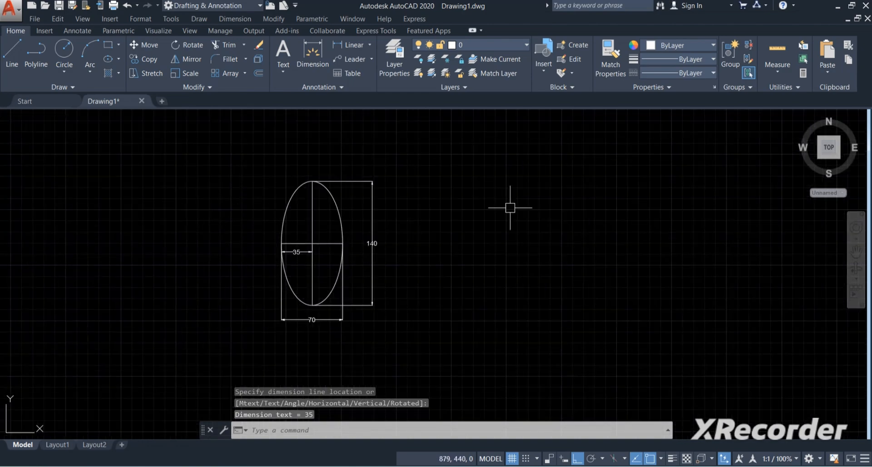
Draw a horizontal ellipse to the right of the first, with a 120-unit full major axis and a 30-unit half minor axis
{"action": "middle_click_drag", "start_coordinate": [500, 279], "coordinate": [409, 292]}
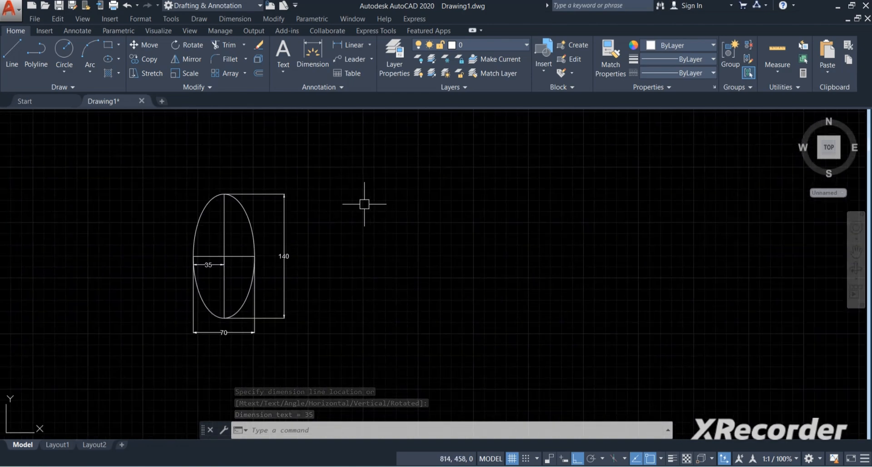
{"action": "type", "text": "el"}
{"action": "key", "text": "Return"}
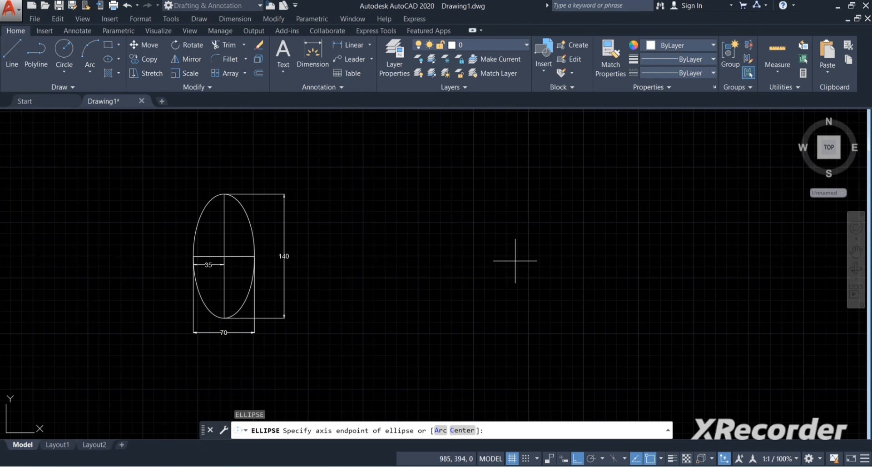
{"action": "left_click", "coordinate": [448, 246]}
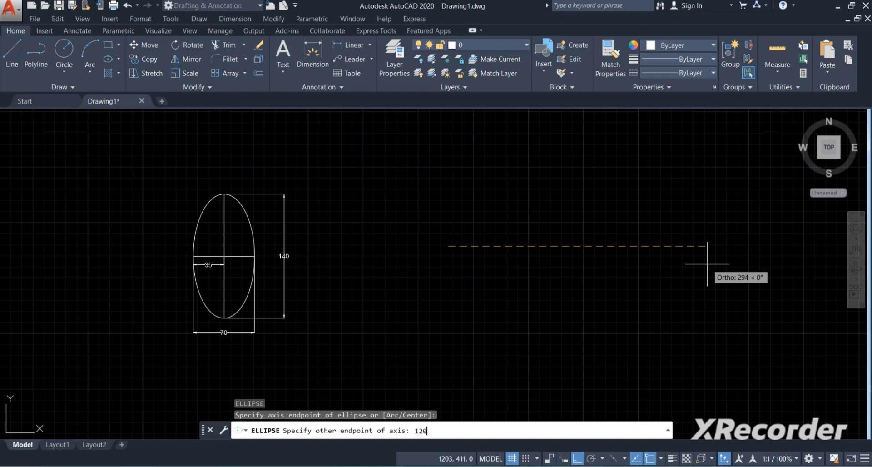
{"action": "key", "text": "Return"}
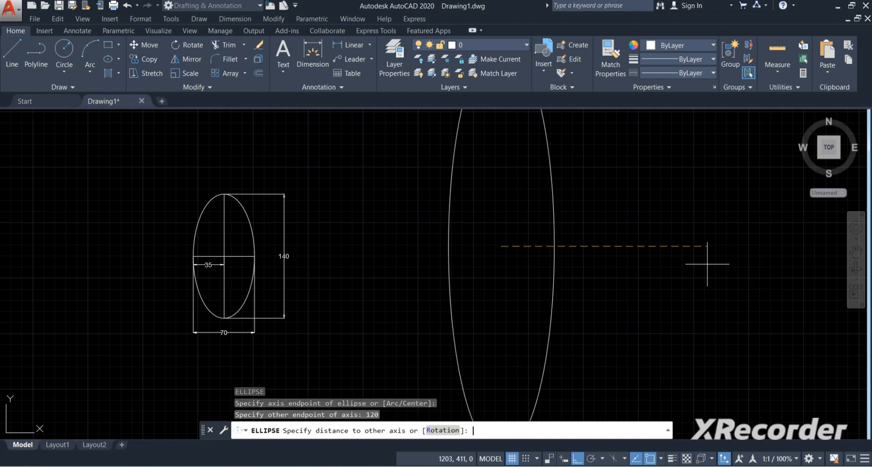
{"action": "type", "text": "30"}
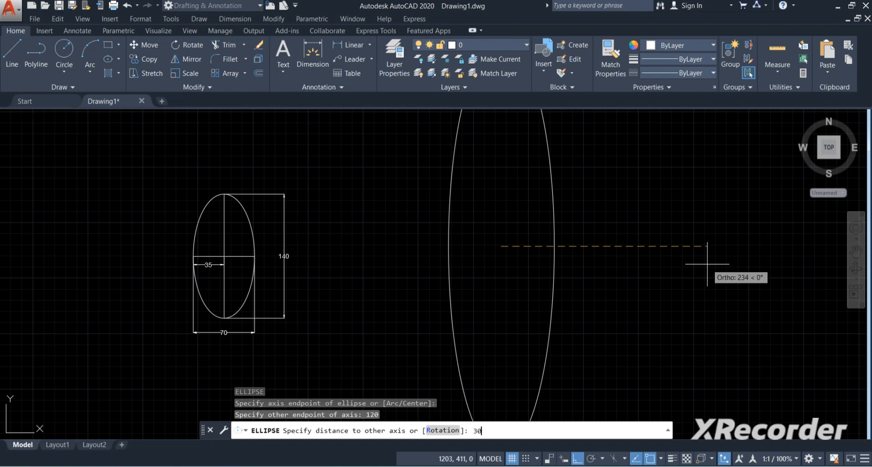
{"action": "key", "text": "Return"}
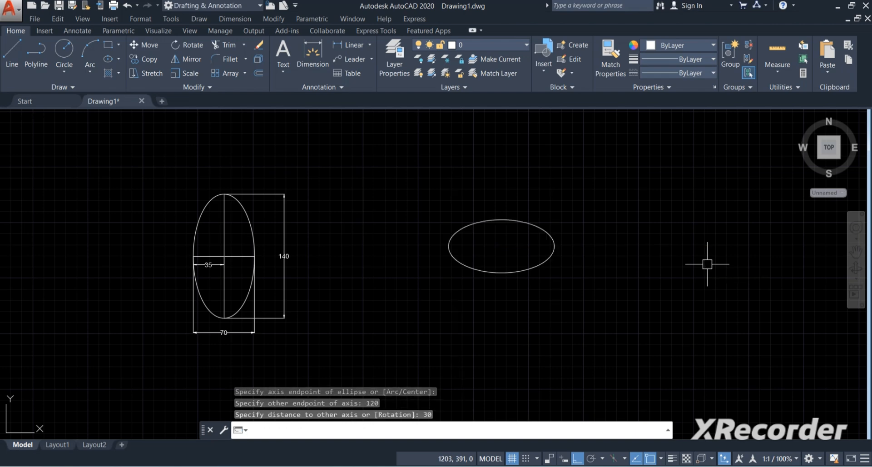
Add a horizontal linear dimension for the right ellipse's full major axis, placed below the ellipse
{"action": "left_click", "coordinate": [354, 45]}
{"action": "left_click", "coordinate": [449, 246]}
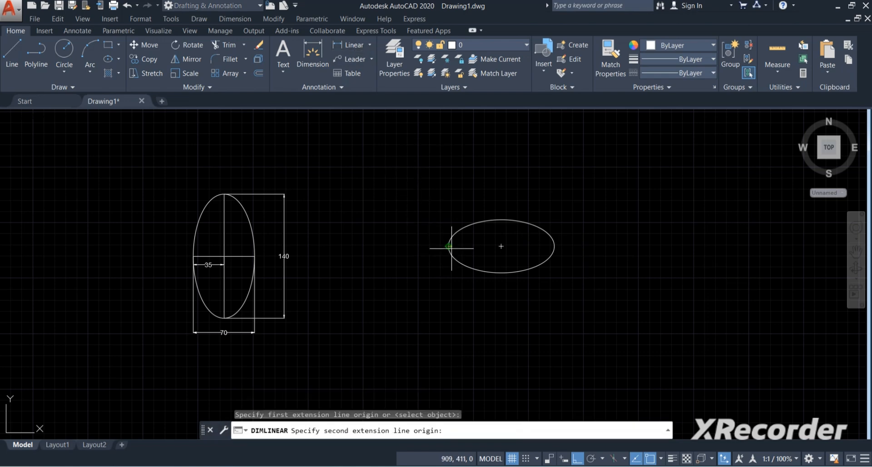
{"action": "left_click", "coordinate": [554, 246]}
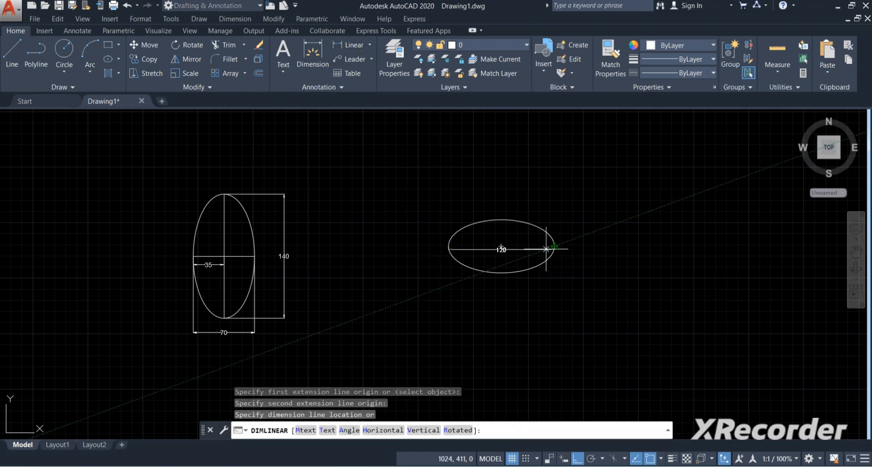
{"action": "left_click", "coordinate": [535, 283]}
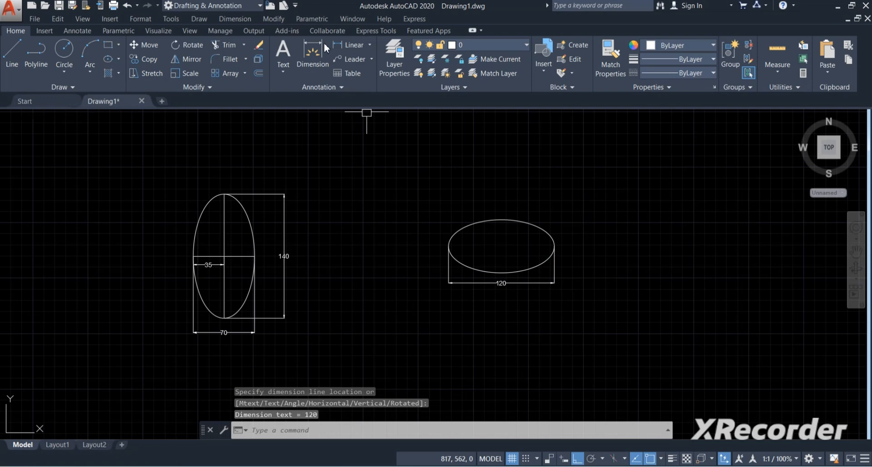
Dimension the right ellipse's half minor axis from its top quadrant to its center, with the dimension line along the axis
{"action": "left_click", "coordinate": [349, 46]}
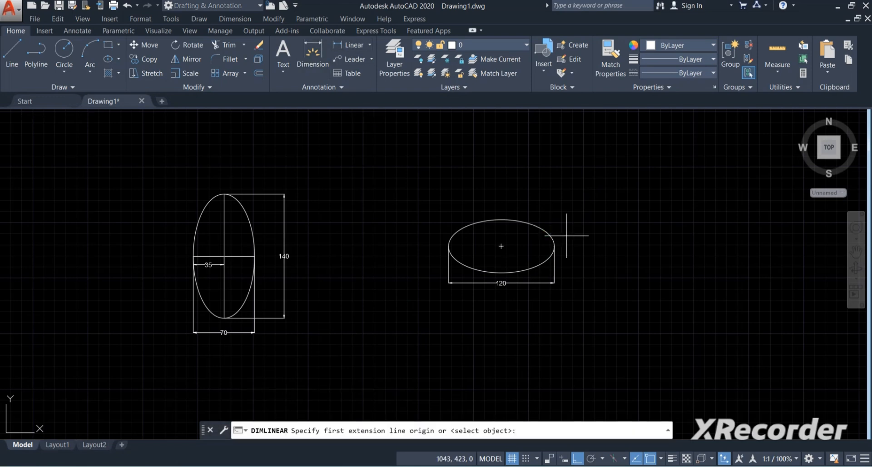
{"action": "left_click", "coordinate": [501, 220]}
{"action": "left_click", "coordinate": [501, 246]}
{"action": "left_click", "coordinate": [502, 240]}
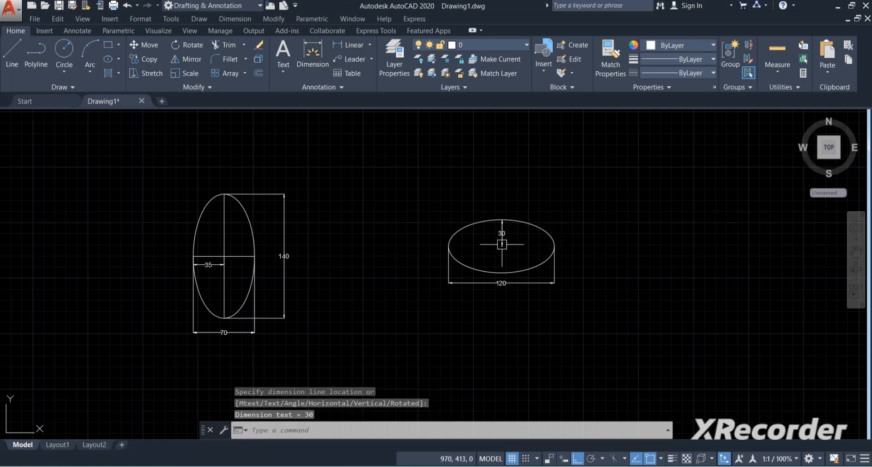
{"action": "scroll", "coordinate": [584, 273], "scroll_direction": "up", "scroll_amount": 2}
{"action": "scroll", "coordinate": [585, 271], "scroll_direction": "up", "scroll_amount": 2}
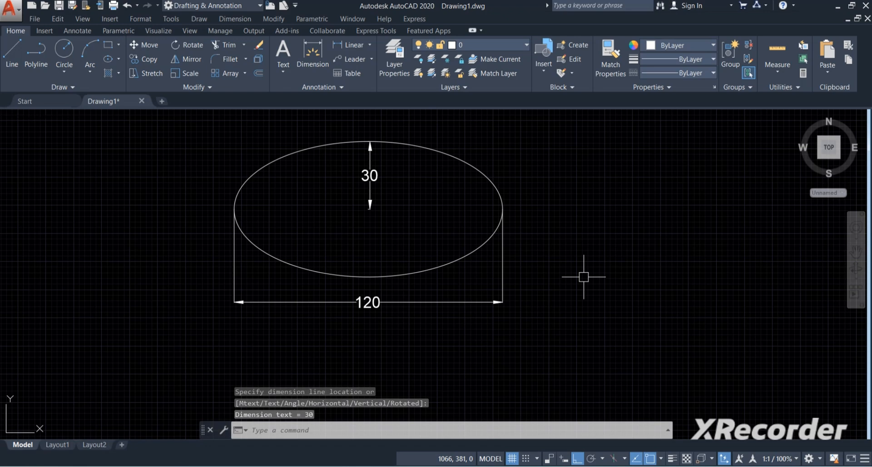
Erase both ellipses together with all their dimensions and axis lines to clear the drawing
{"action": "scroll", "coordinate": [584, 272], "scroll_direction": "down", "scroll_amount": 2}
{"action": "scroll", "coordinate": [583, 277], "scroll_direction": "down", "scroll_amount": 2}
{"action": "middle_click_drag", "start_coordinate": [450, 335], "coordinate": [479, 307]}
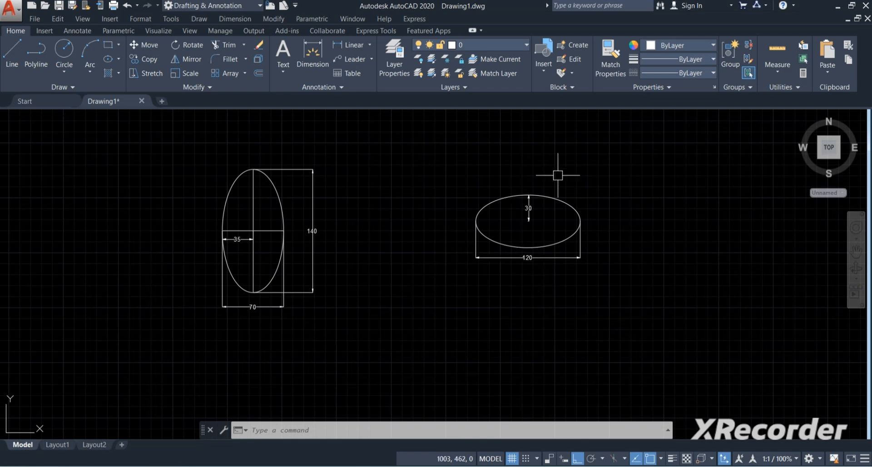
{"action": "left_click", "coordinate": [657, 141]}
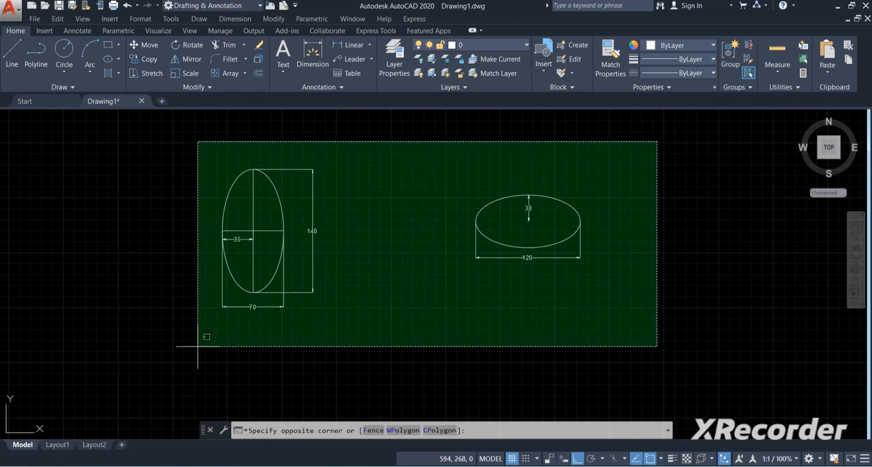
{"action": "left_click", "coordinate": [174, 348]}
{"action": "key", "text": "Delete"}
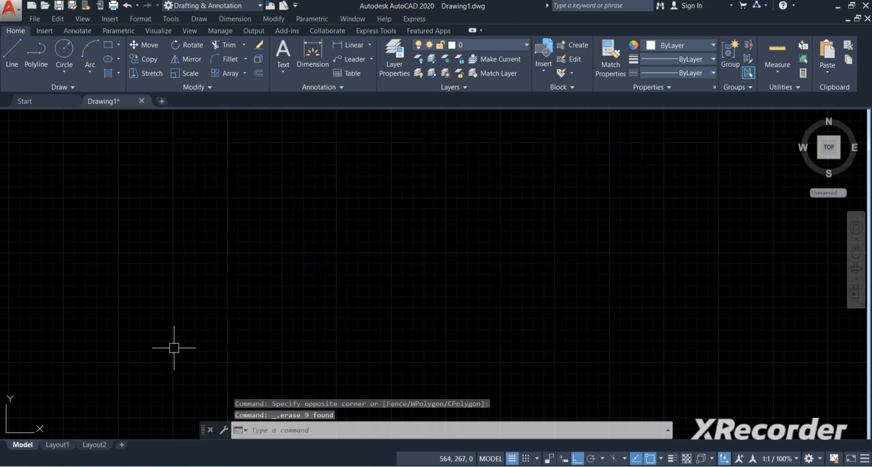
{"action": "key", "text": "Escape"}
{"action": "key", "text": "Escape"}
{"action": "key", "text": "Escape"}
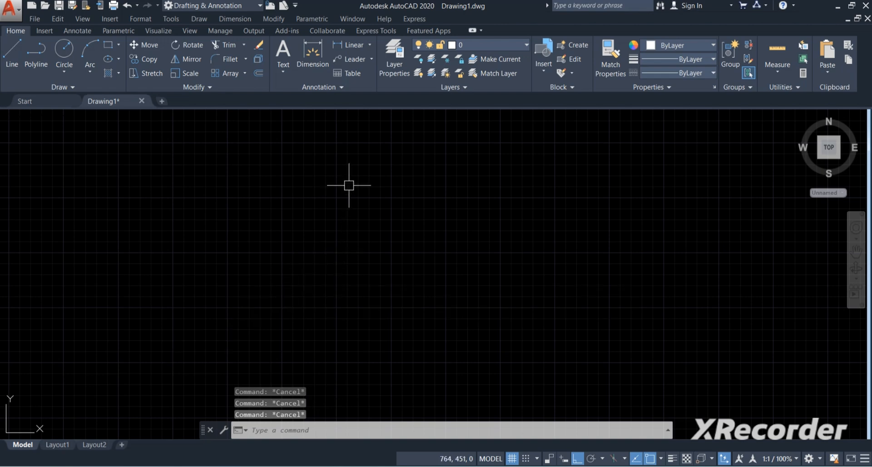
Draw a horizontal ellipse with the Center option, using a 90-unit half major axis and a 35-unit half minor axis
{"action": "type", "text": "el"}
{"action": "key", "text": "Return"}
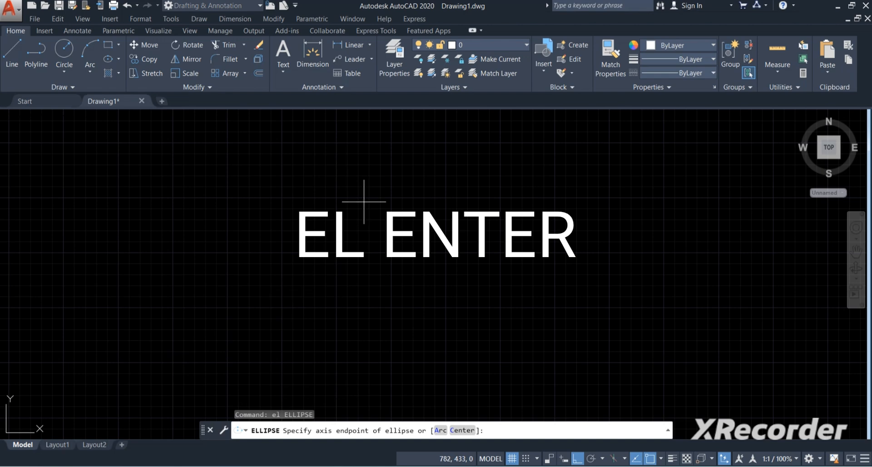
{"action": "key", "text": "Return"}
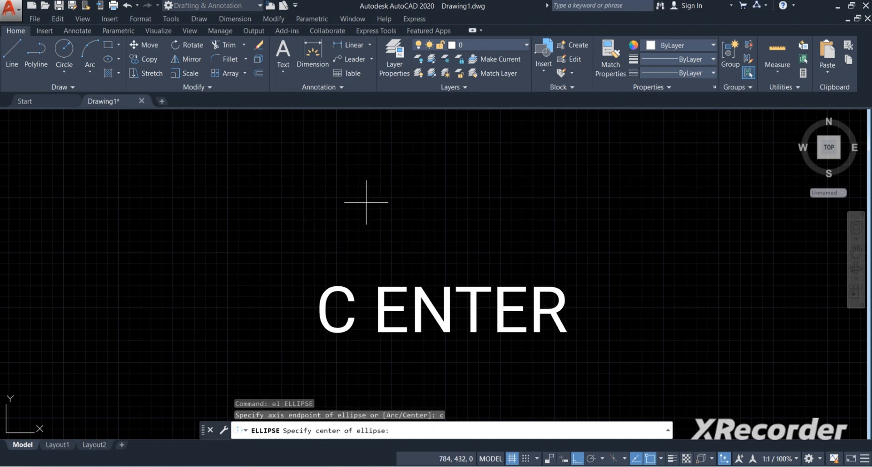
{"action": "left_click", "coordinate": [358, 231]}
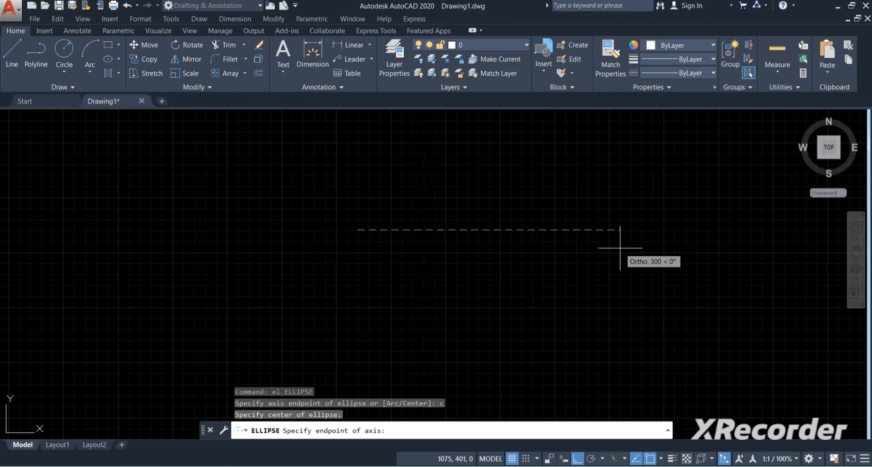
{"action": "type", "text": "90"}
{"action": "key", "text": "Return"}
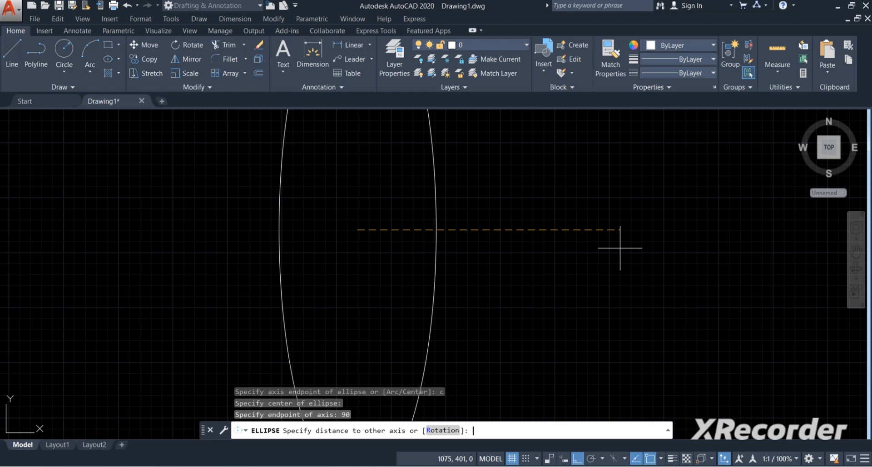
{"action": "type", "text": "35"}
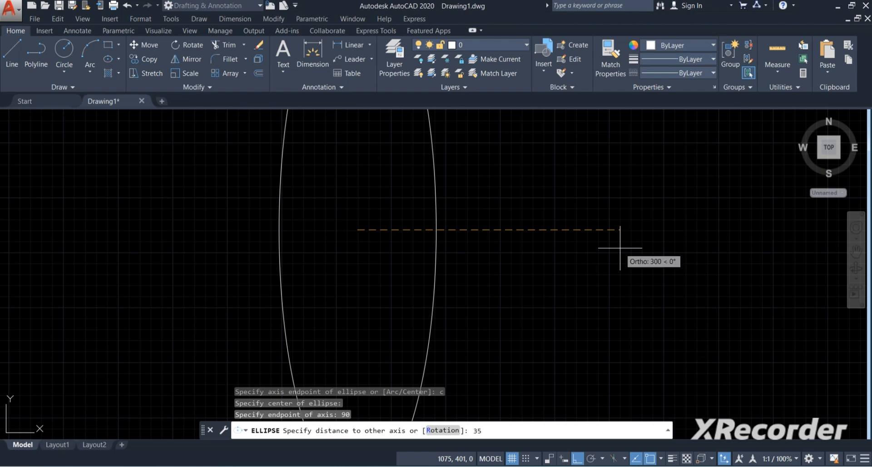
{"action": "key", "text": "Return"}
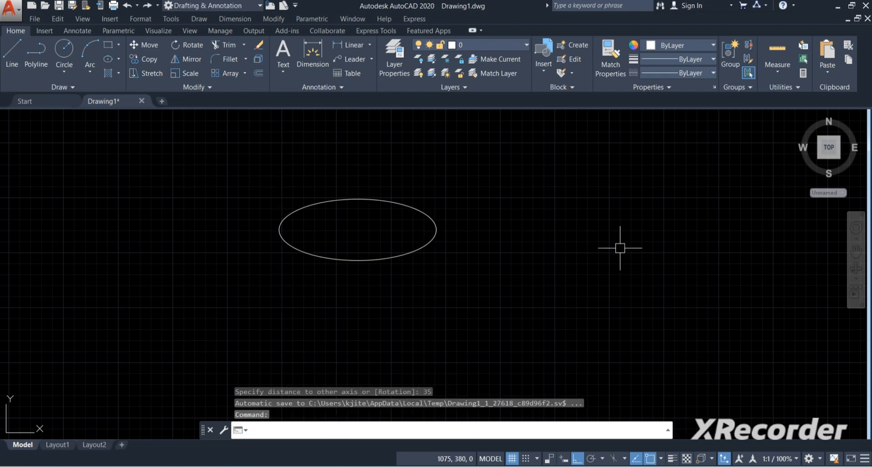
Dimension the half major axis from the ellipse's center to its right quadrant, with the dimension line on the axis
{"action": "left_click", "coordinate": [346, 43]}
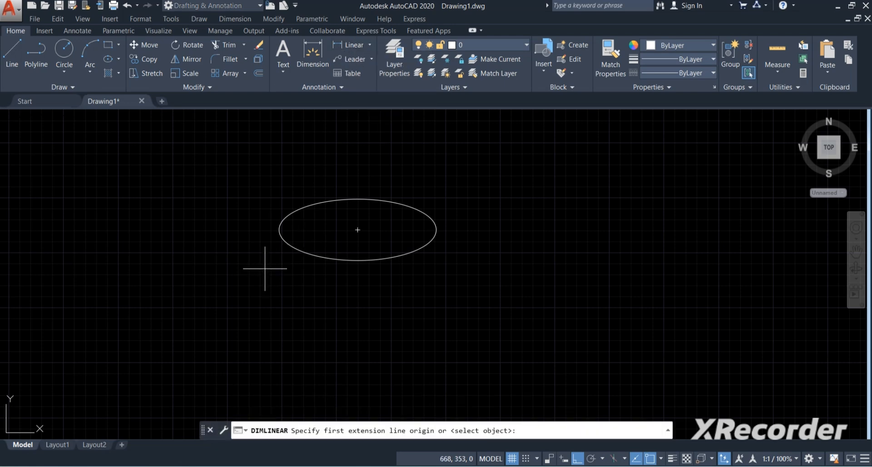
{"action": "left_click", "coordinate": [358, 229]}
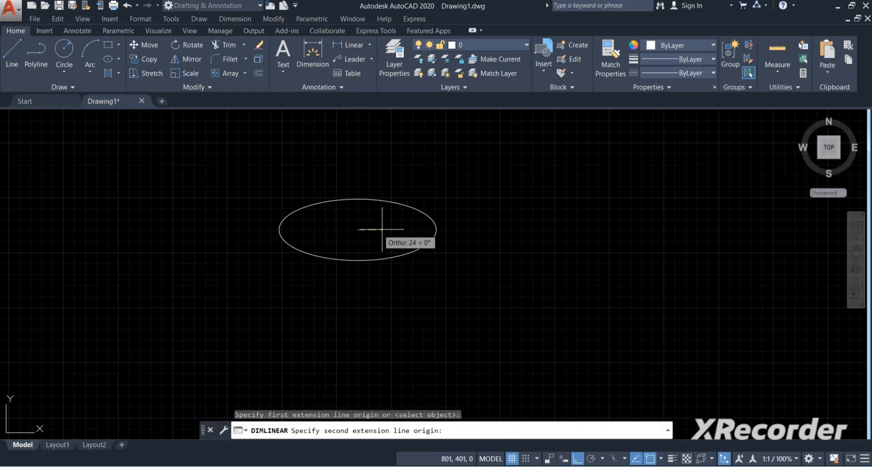
{"action": "left_click", "coordinate": [435, 230]}
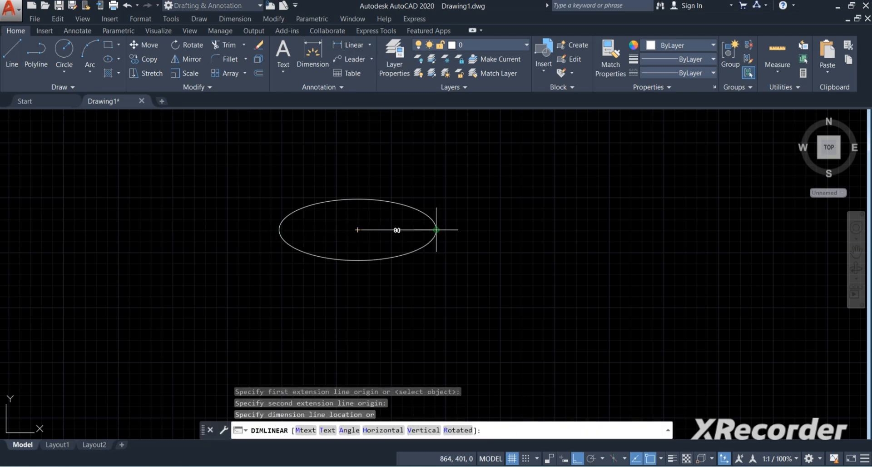
{"action": "left_click", "coordinate": [435, 230]}
{"action": "scroll", "coordinate": [388, 246], "scroll_direction": "up", "scroll_amount": 4}
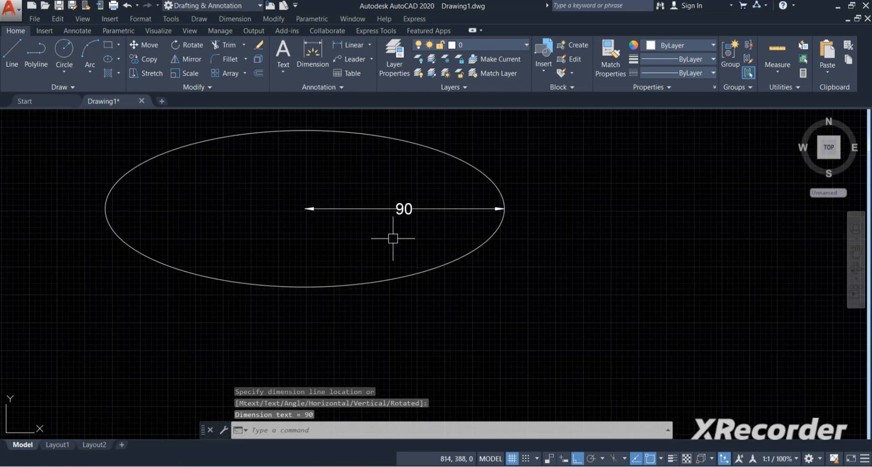
Dimension the half minor axis from the ellipse's bottom quadrant to its center, with the dimension line on the axis
{"action": "key", "text": "Return"}
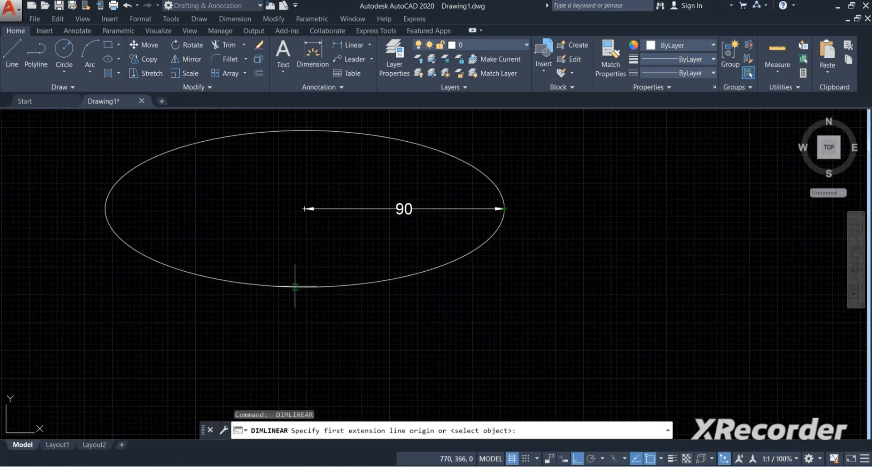
{"action": "left_click", "coordinate": [305, 287]}
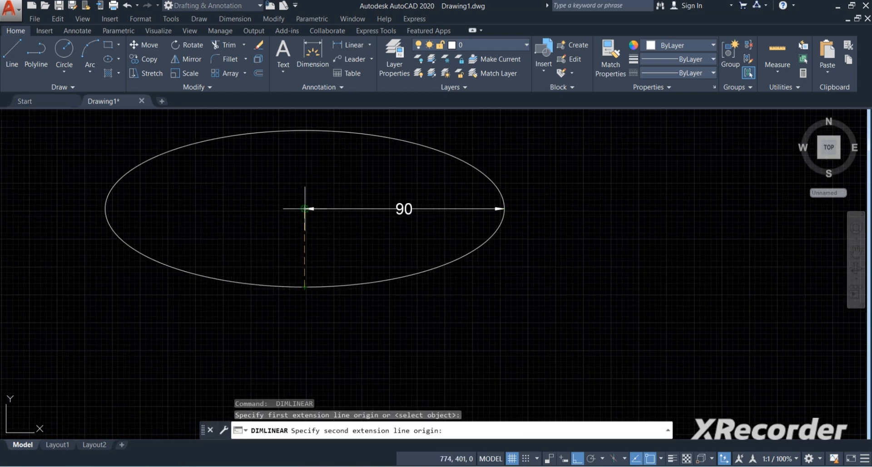
{"action": "left_click", "coordinate": [305, 209]}
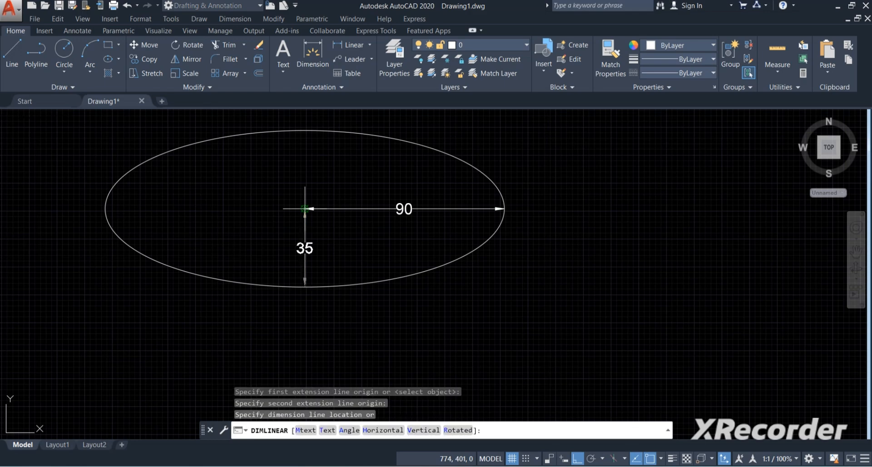
{"action": "left_click", "coordinate": [304, 251]}
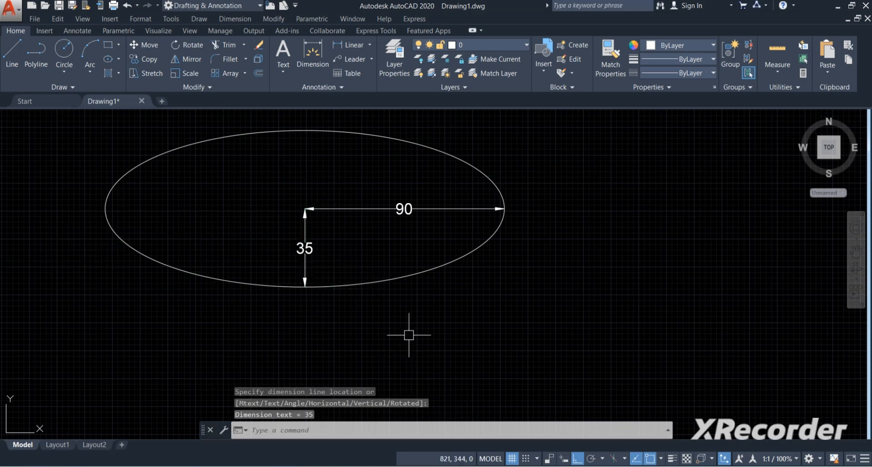
{"action": "scroll", "coordinate": [432, 313], "scroll_direction": "up", "scroll_amount": 2}
{"action": "scroll", "coordinate": [432, 313], "scroll_direction": "down", "scroll_amount": 3}
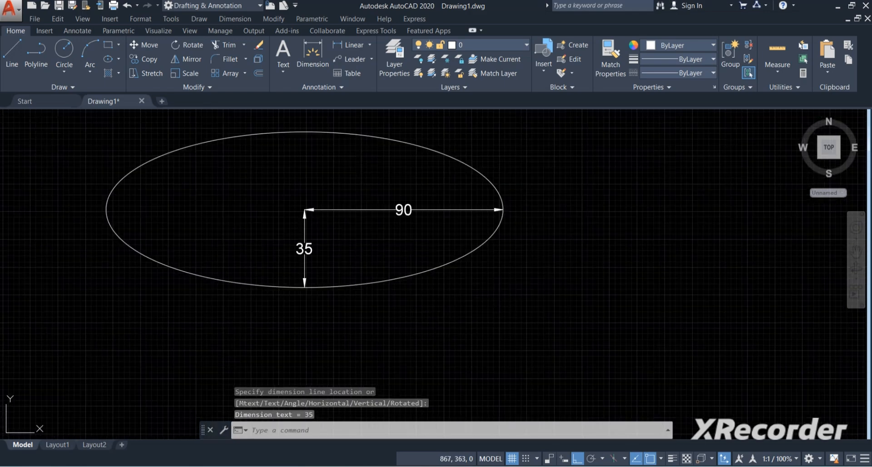
{"action": "scroll", "coordinate": [438, 307], "scroll_direction": "up", "scroll_amount": 4}
{"action": "middle_click", "coordinate": [480, 298]}
{"action": "middle_click", "coordinate": [481, 298]}
{"action": "scroll", "coordinate": [530, 269], "scroll_direction": "down", "scroll_amount": 2}
Draw a vertical ellipse by its center to the right of the first, with a 55-unit half major and 30-unit half minor axis
{"action": "middle_click_drag", "start_coordinate": [639, 320], "coordinate": [403, 286]}
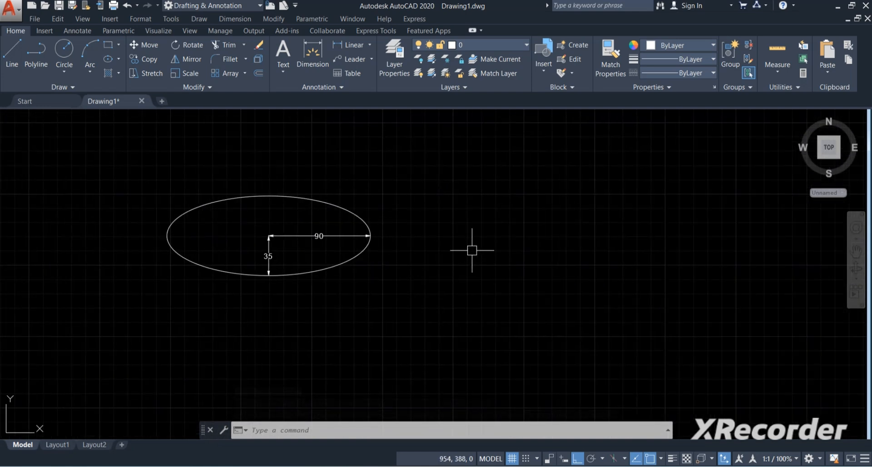
{"action": "middle_click_drag", "start_coordinate": [472, 248], "coordinate": [339, 246]}
{"action": "scroll", "coordinate": [340, 246], "scroll_direction": "down", "scroll_amount": 2}
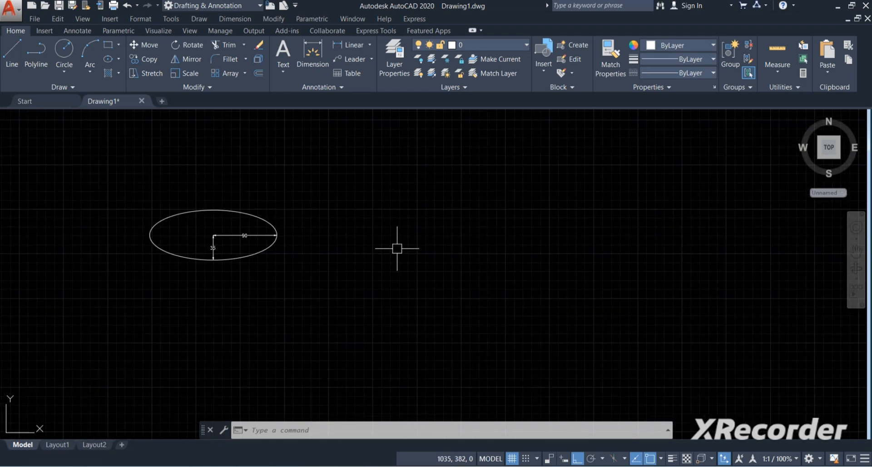
{"action": "type", "text": "EL"}
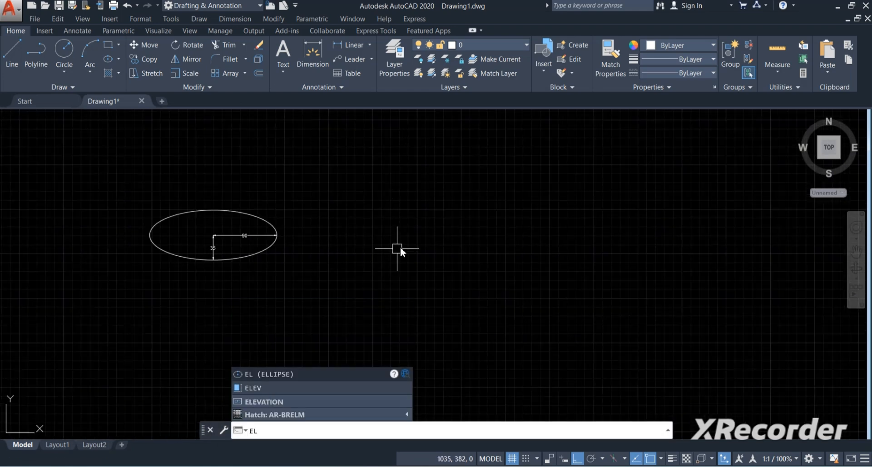
{"action": "key", "text": "Return"}
{"action": "type", "text": "c"}
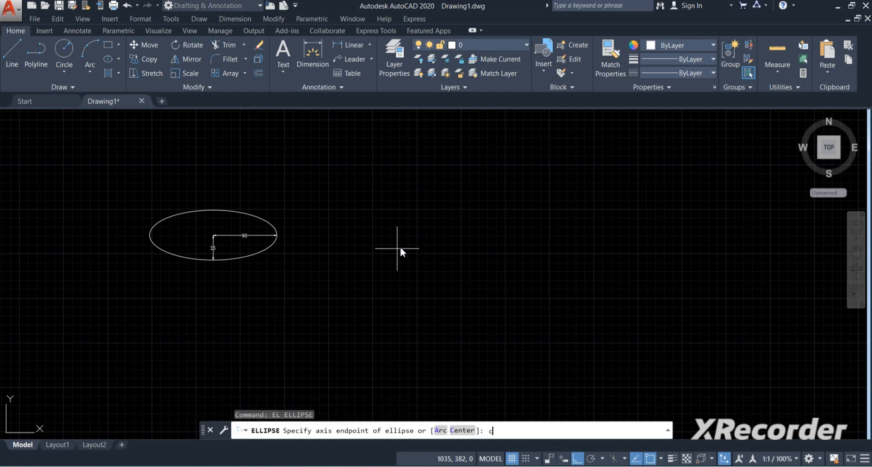
{"action": "key", "text": "Return"}
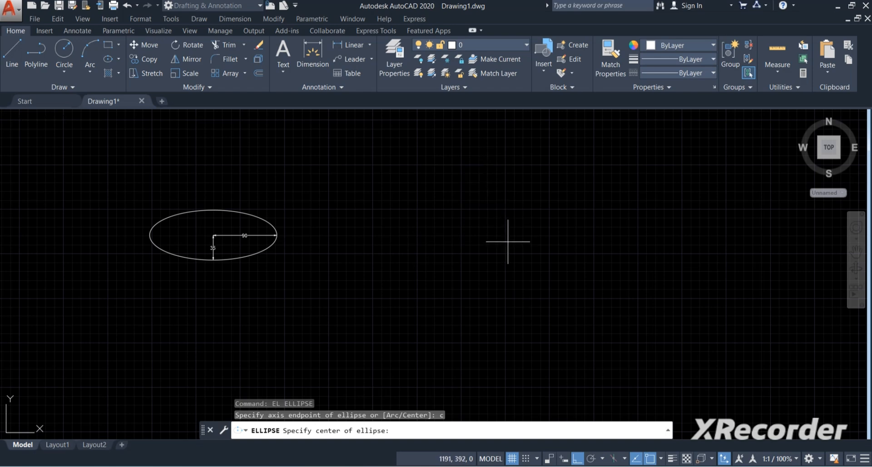
{"action": "left_click", "coordinate": [508, 241]}
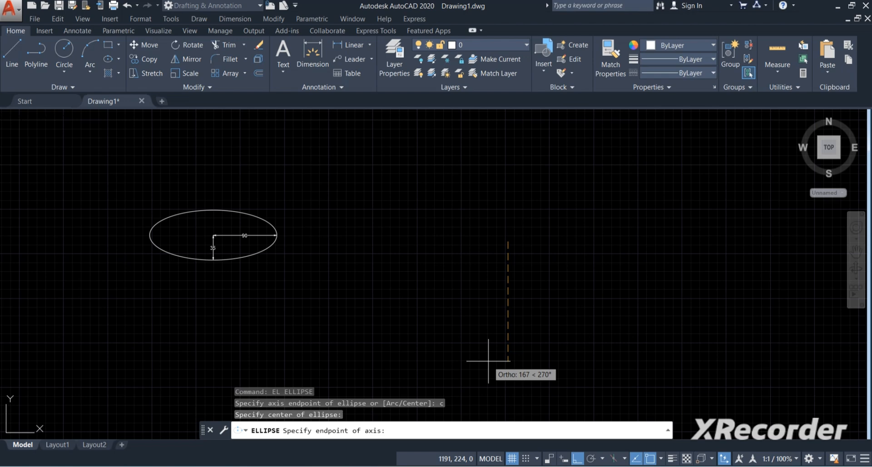
{"action": "type", "text": "55"}
{"action": "key", "text": "Return"}
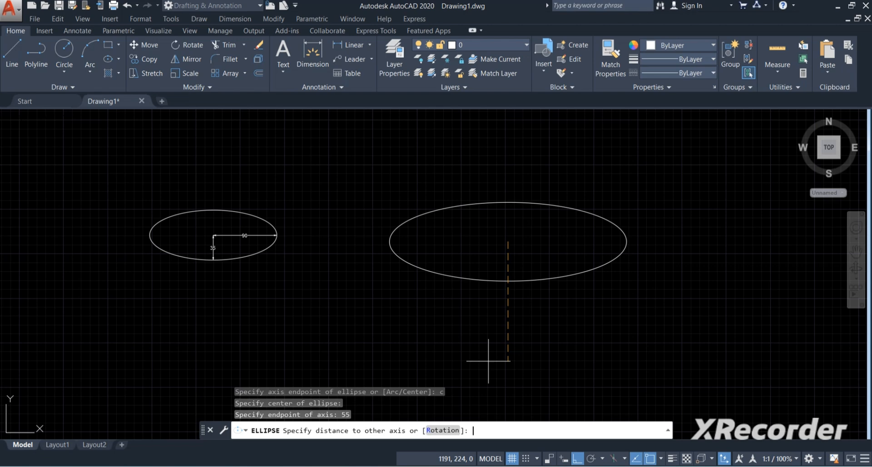
{"action": "type", "text": "30"}
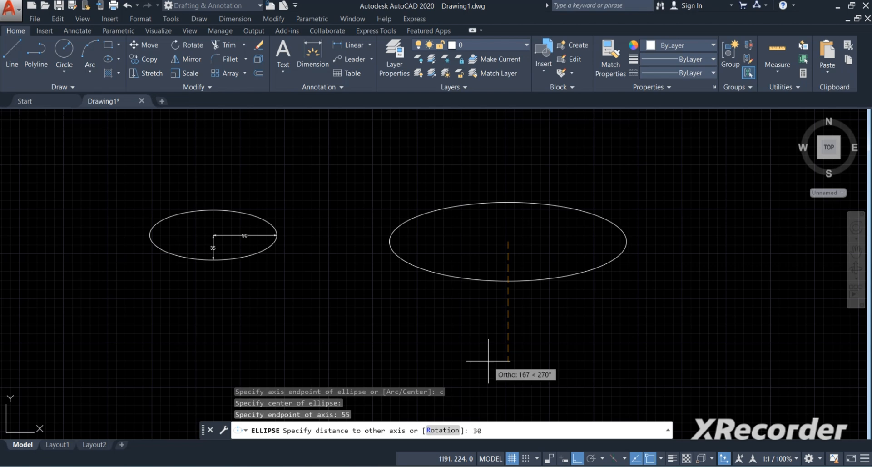
{"action": "key", "text": "Return"}
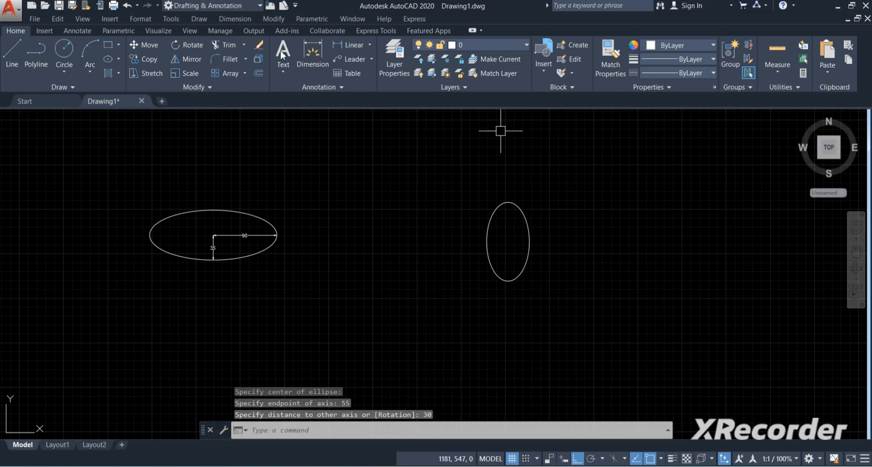
Add a linear dimension for the vertical ellipse's half major axis, from its center to its bottom quadrant, with the dimension line on the axis
{"action": "left_click", "coordinate": [353, 44]}
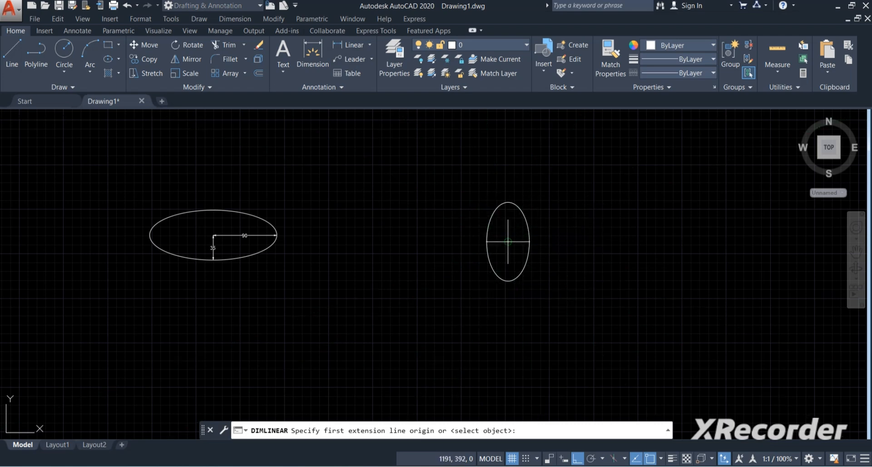
{"action": "left_click", "coordinate": [508, 242]}
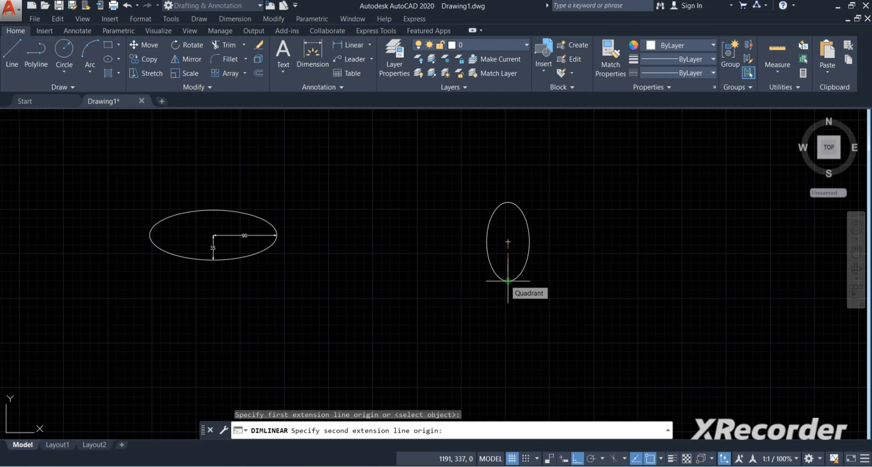
{"action": "left_click", "coordinate": [508, 281]}
{"action": "left_click", "coordinate": [508, 280]}
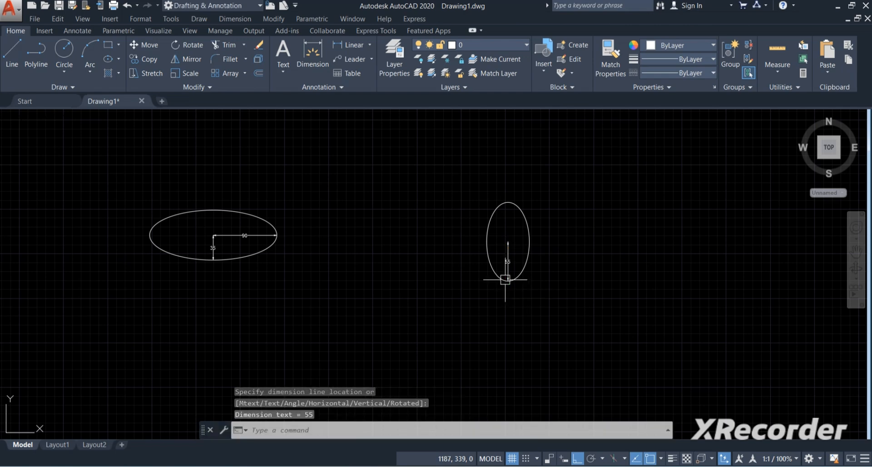
Dimension the vertical ellipse's half minor axis from its center to its right quadrant, placing the dimension line on the axis
{"action": "key", "text": "Return"}
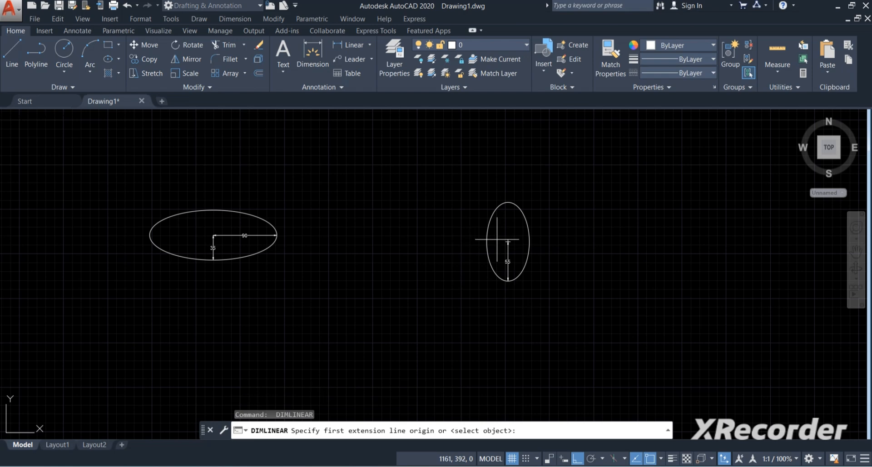
{"action": "left_click", "coordinate": [508, 242]}
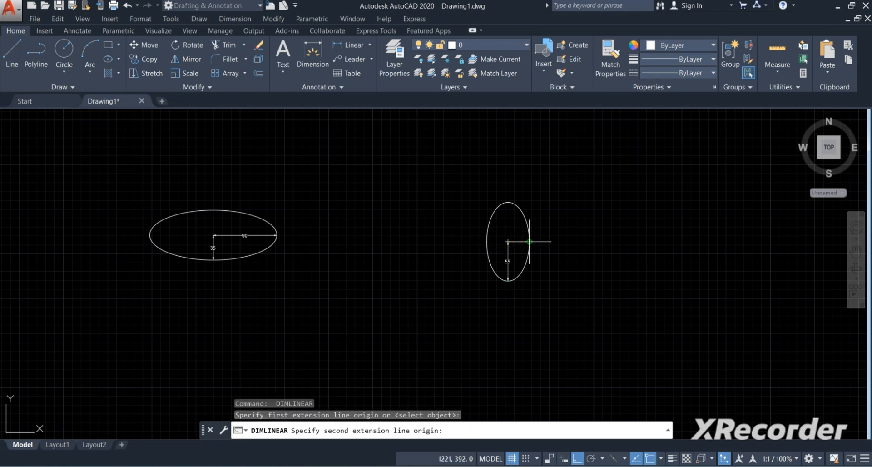
{"action": "left_click", "coordinate": [529, 242]}
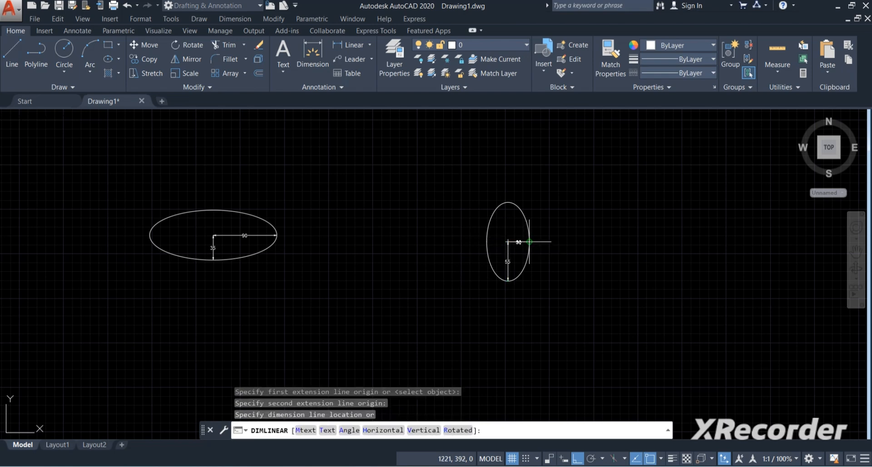
{"action": "left_click", "coordinate": [529, 242]}
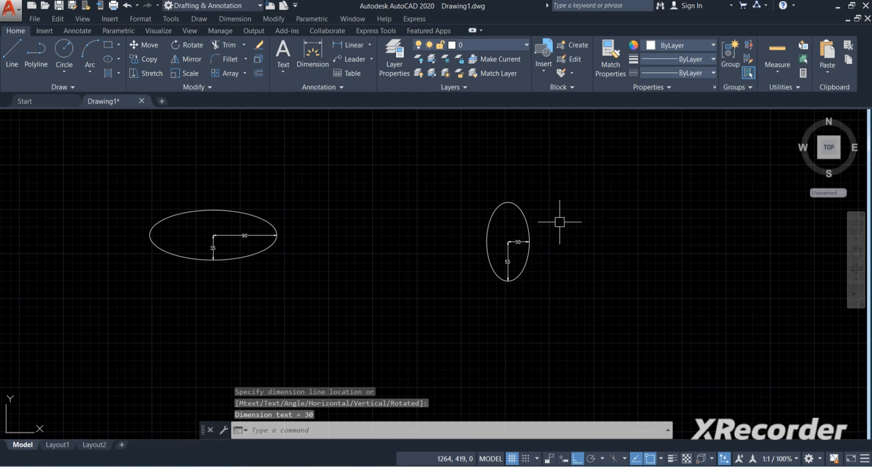
Examine the half-axis dimensions on both the horizontal and the vertical ellipse
{"action": "scroll", "coordinate": [559, 222], "scroll_direction": "up", "scroll_amount": 4}
{"action": "scroll", "coordinate": [542, 251], "scroll_direction": "down", "scroll_amount": 5}
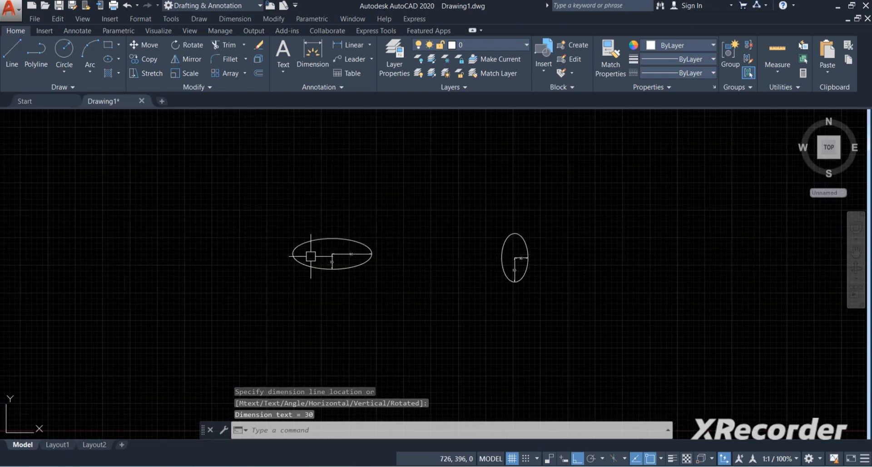
{"action": "scroll", "coordinate": [312, 255], "scroll_direction": "up", "scroll_amount": 4}
{"action": "mouse_move", "coordinate": [494, 303]}
{"action": "middle_mouse_down"}
{"action": "mouse_move", "coordinate": [463, 318]}
{"action": "mouse_move", "coordinate": [352, 279]}
{"action": "mouse_move", "coordinate": [292, 282]}
{"action": "middle_mouse_up"}
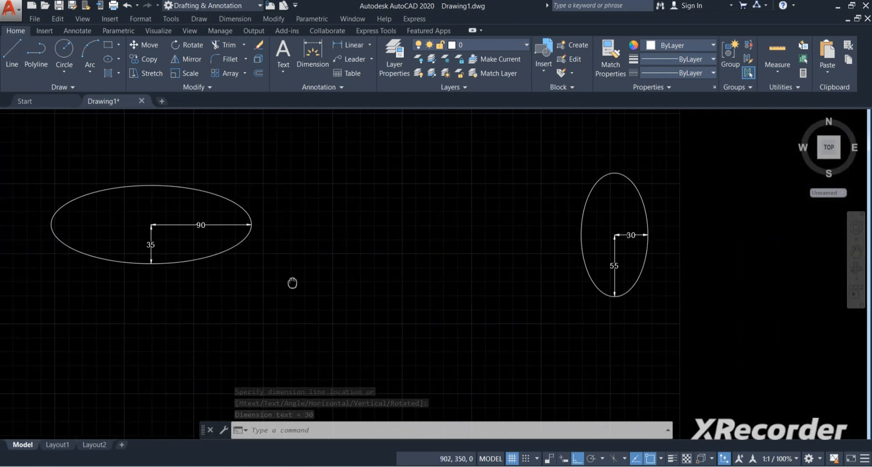
{"action": "scroll", "coordinate": [315, 261], "scroll_direction": "down", "scroll_amount": 2}
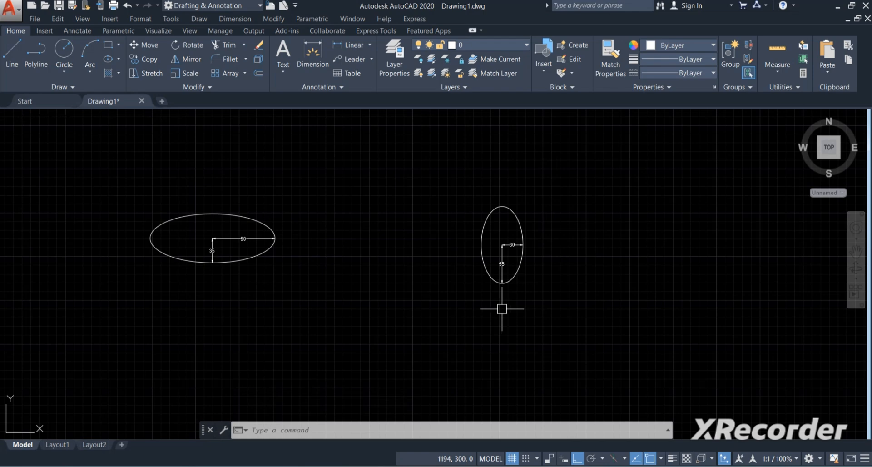
{"action": "scroll", "coordinate": [496, 281], "scroll_direction": "up", "scroll_amount": 2}
{"action": "middle_click_drag", "start_coordinate": [440, 274], "coordinate": [508, 311]}
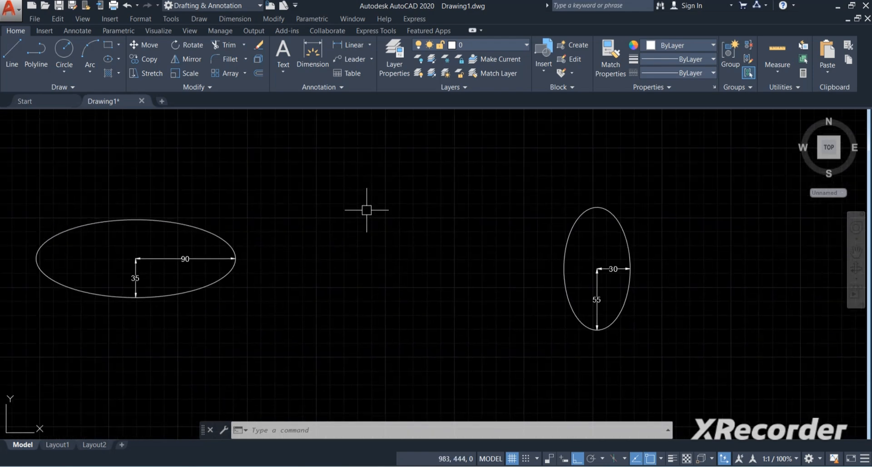